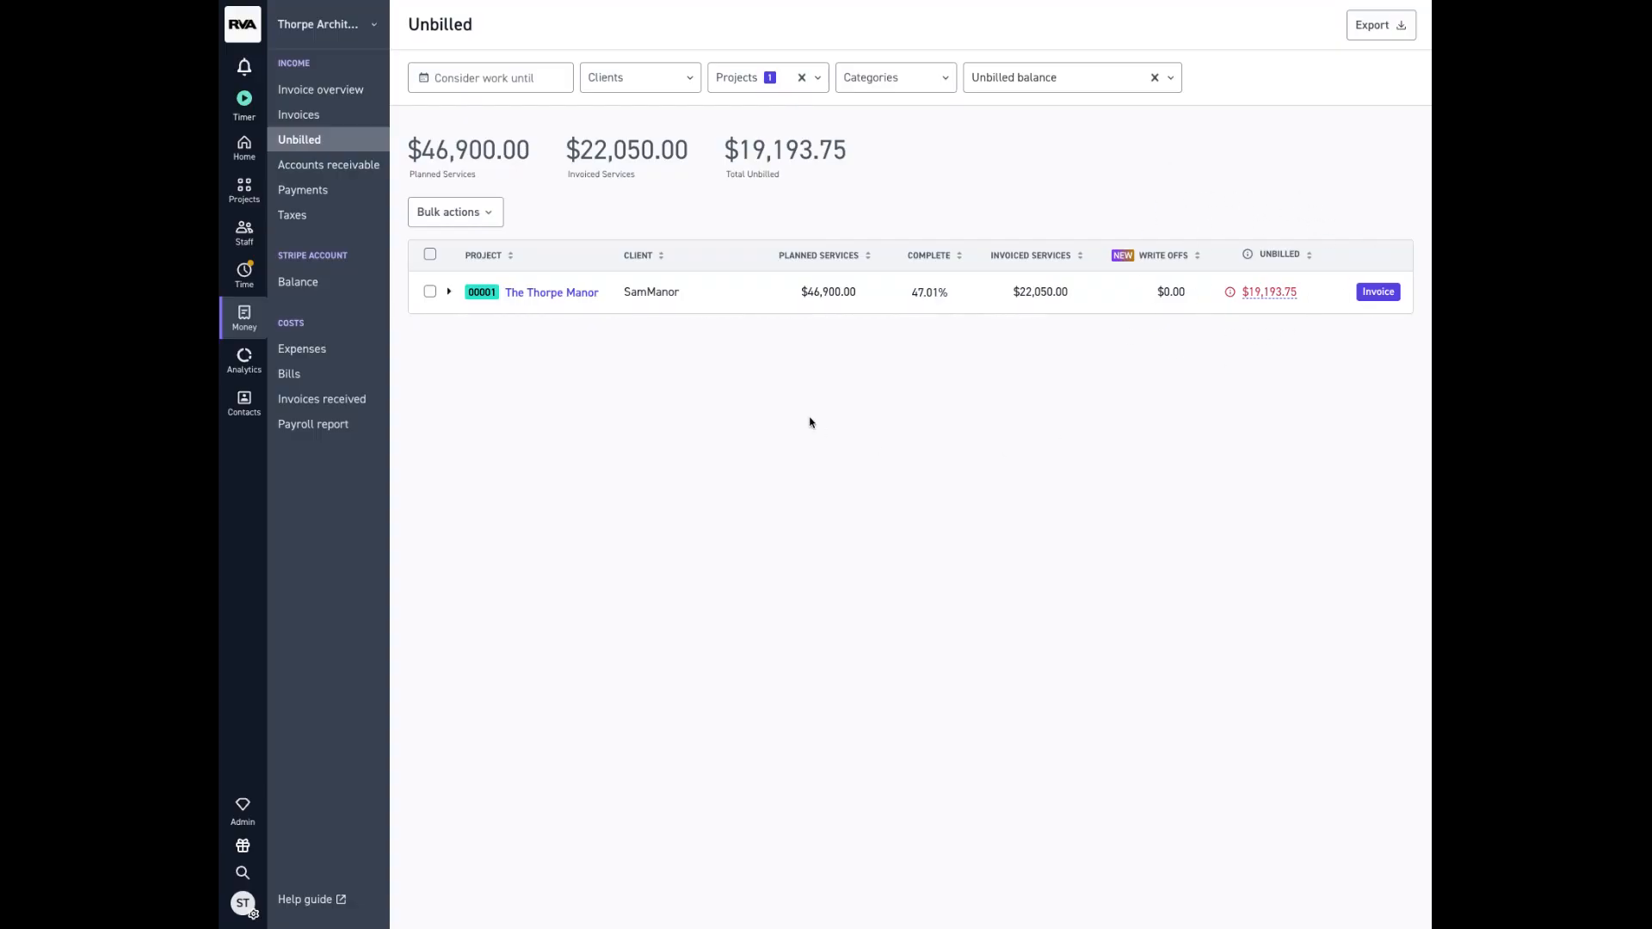
Expand The Thorpe Manor's phases and inspect the unbilled breakdowns for Schematic Design and Construction Documentation.
click(449, 291)
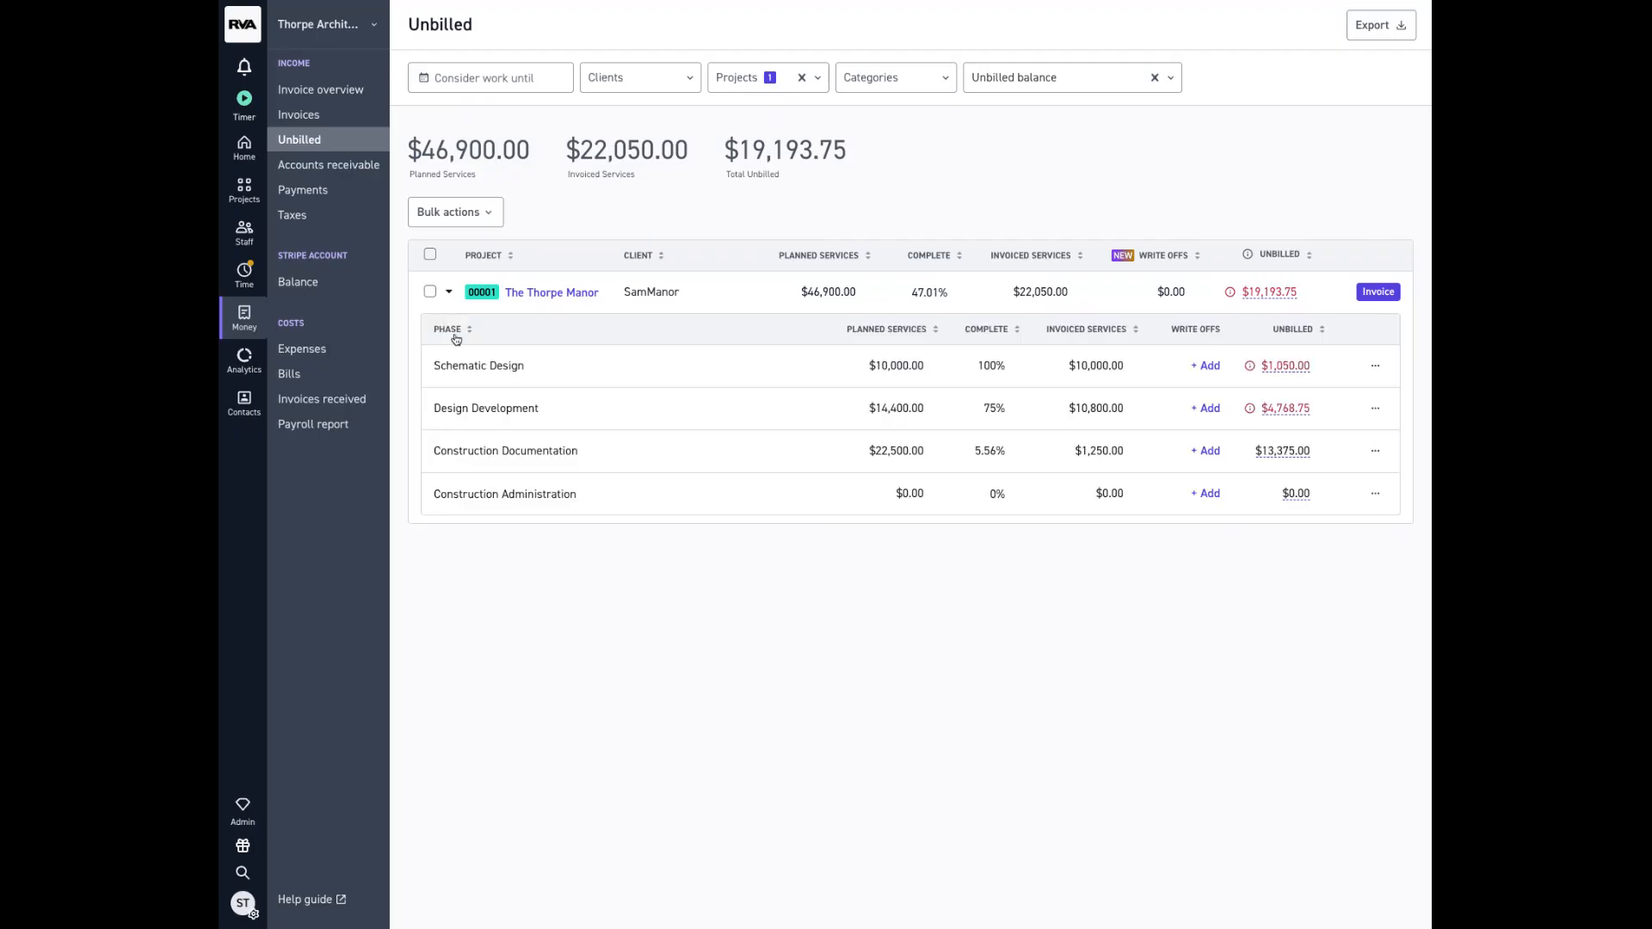
mouse_move(1297, 366)
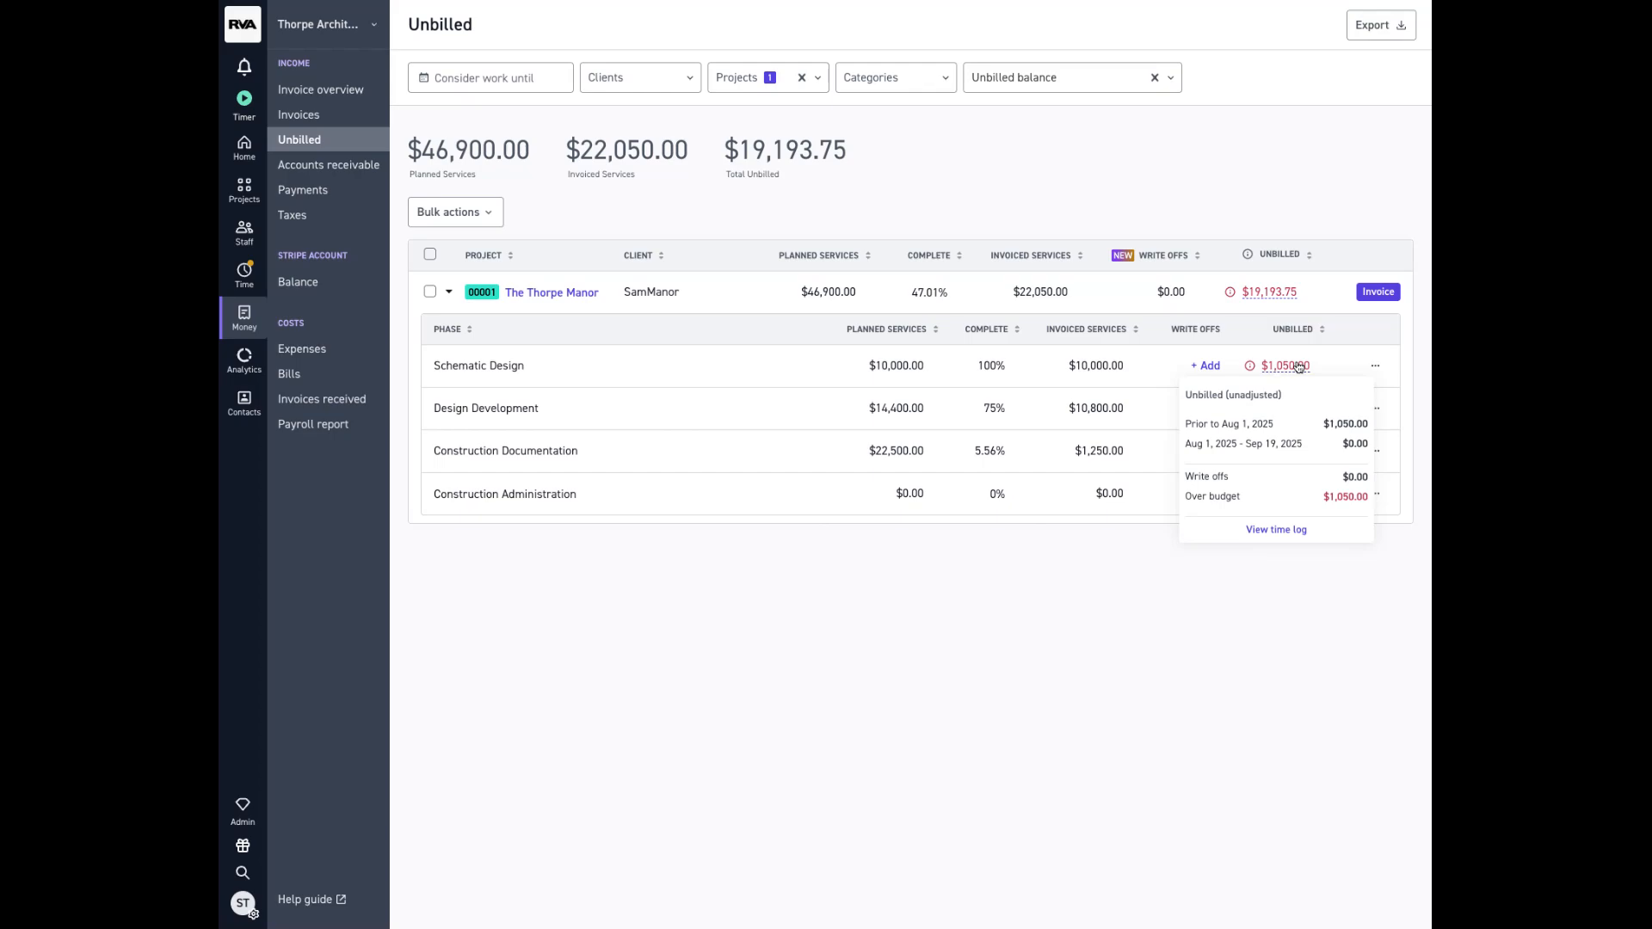
mouse_move(1297, 458)
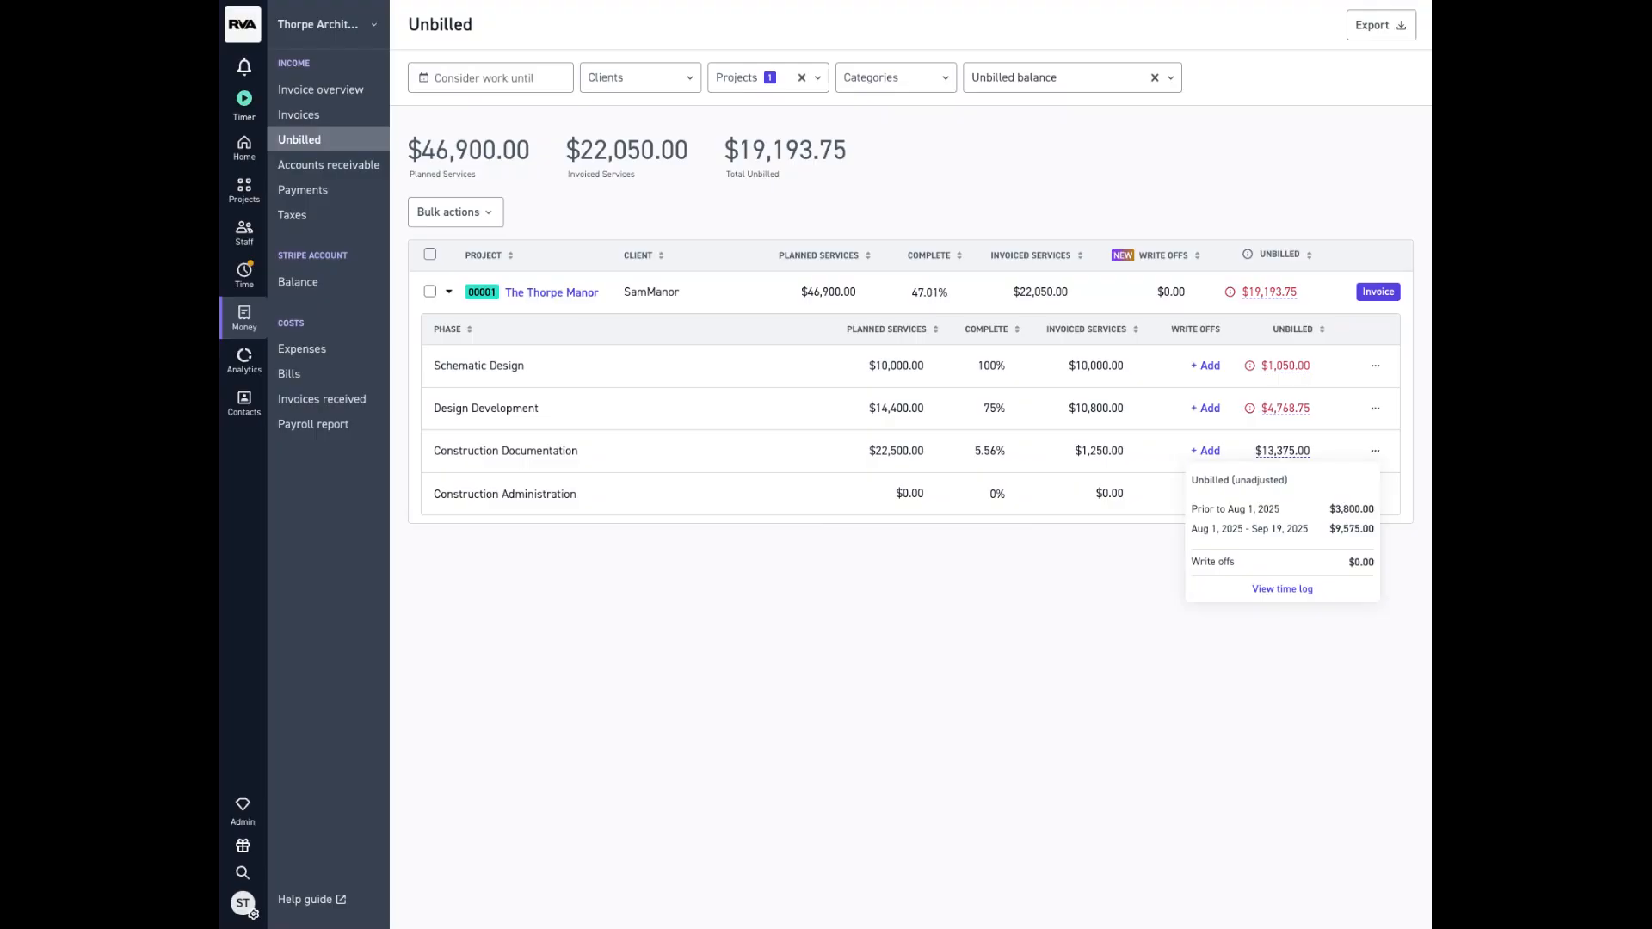
Limit the unbilled work considered to dates through 08/31/2025.
click(526, 75)
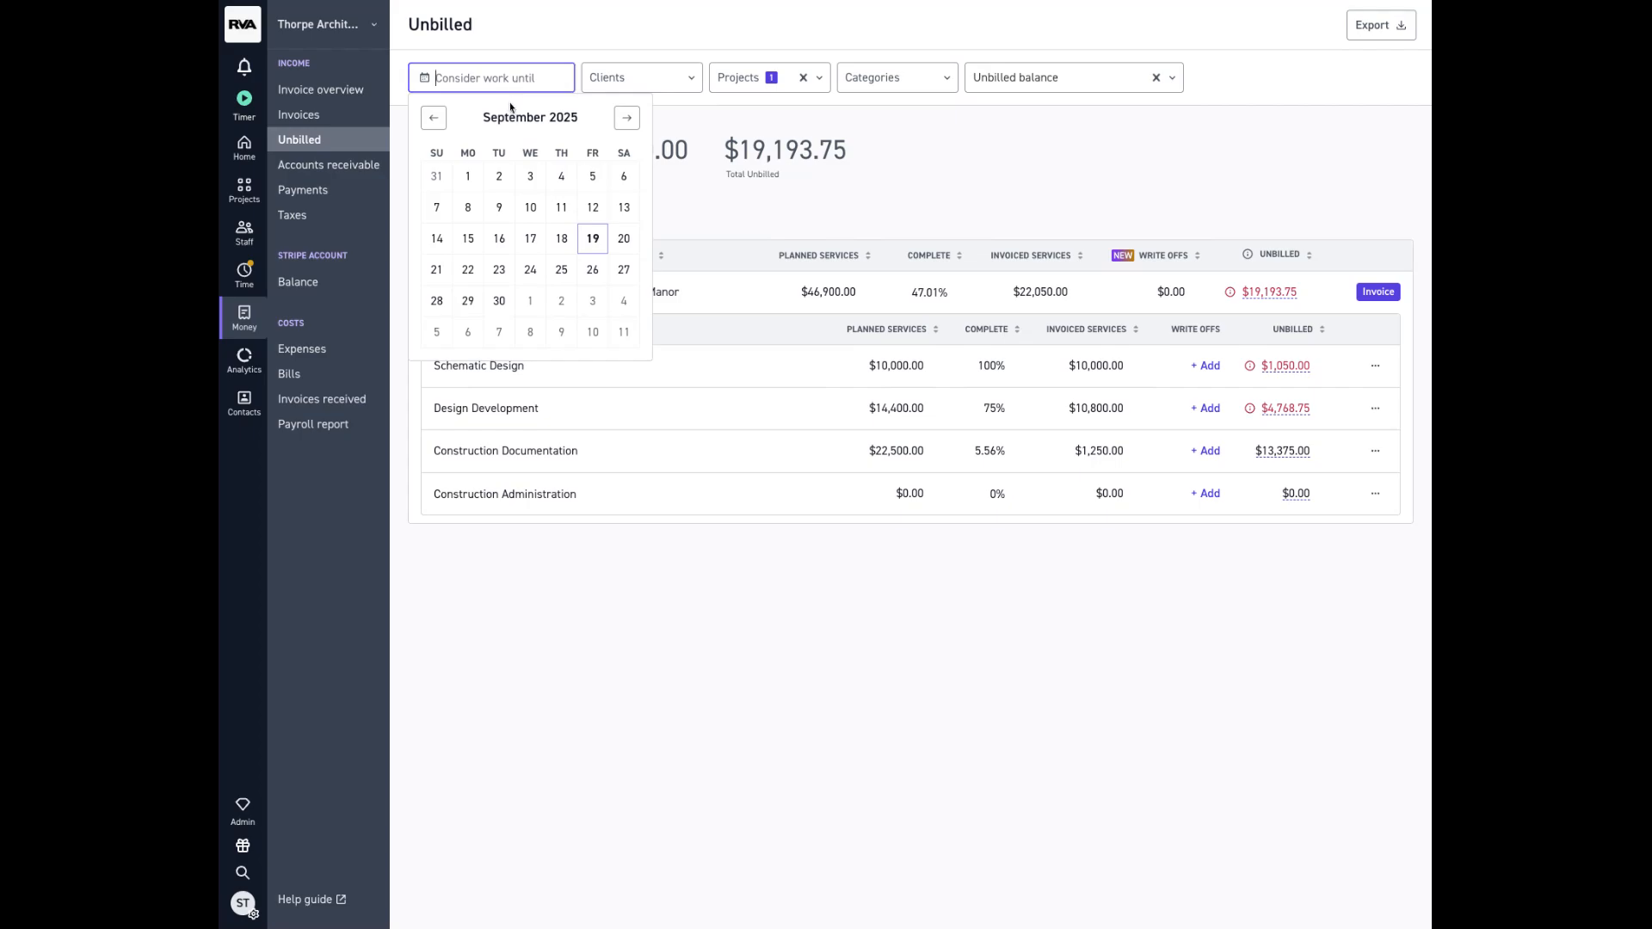
click(433, 117)
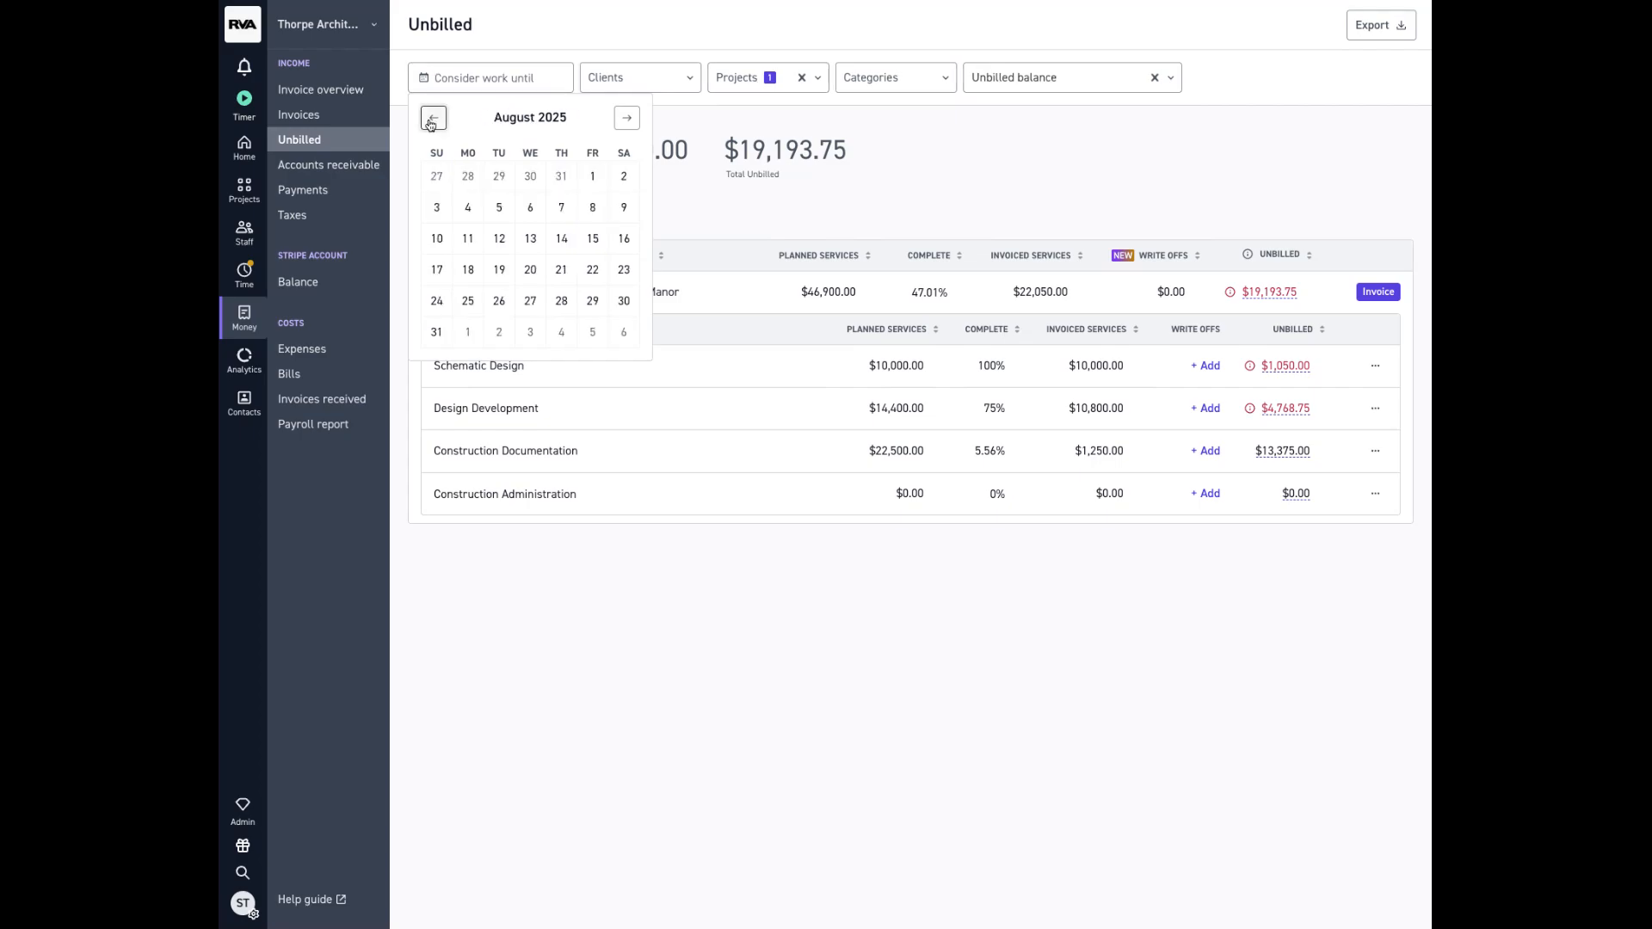
click(437, 331)
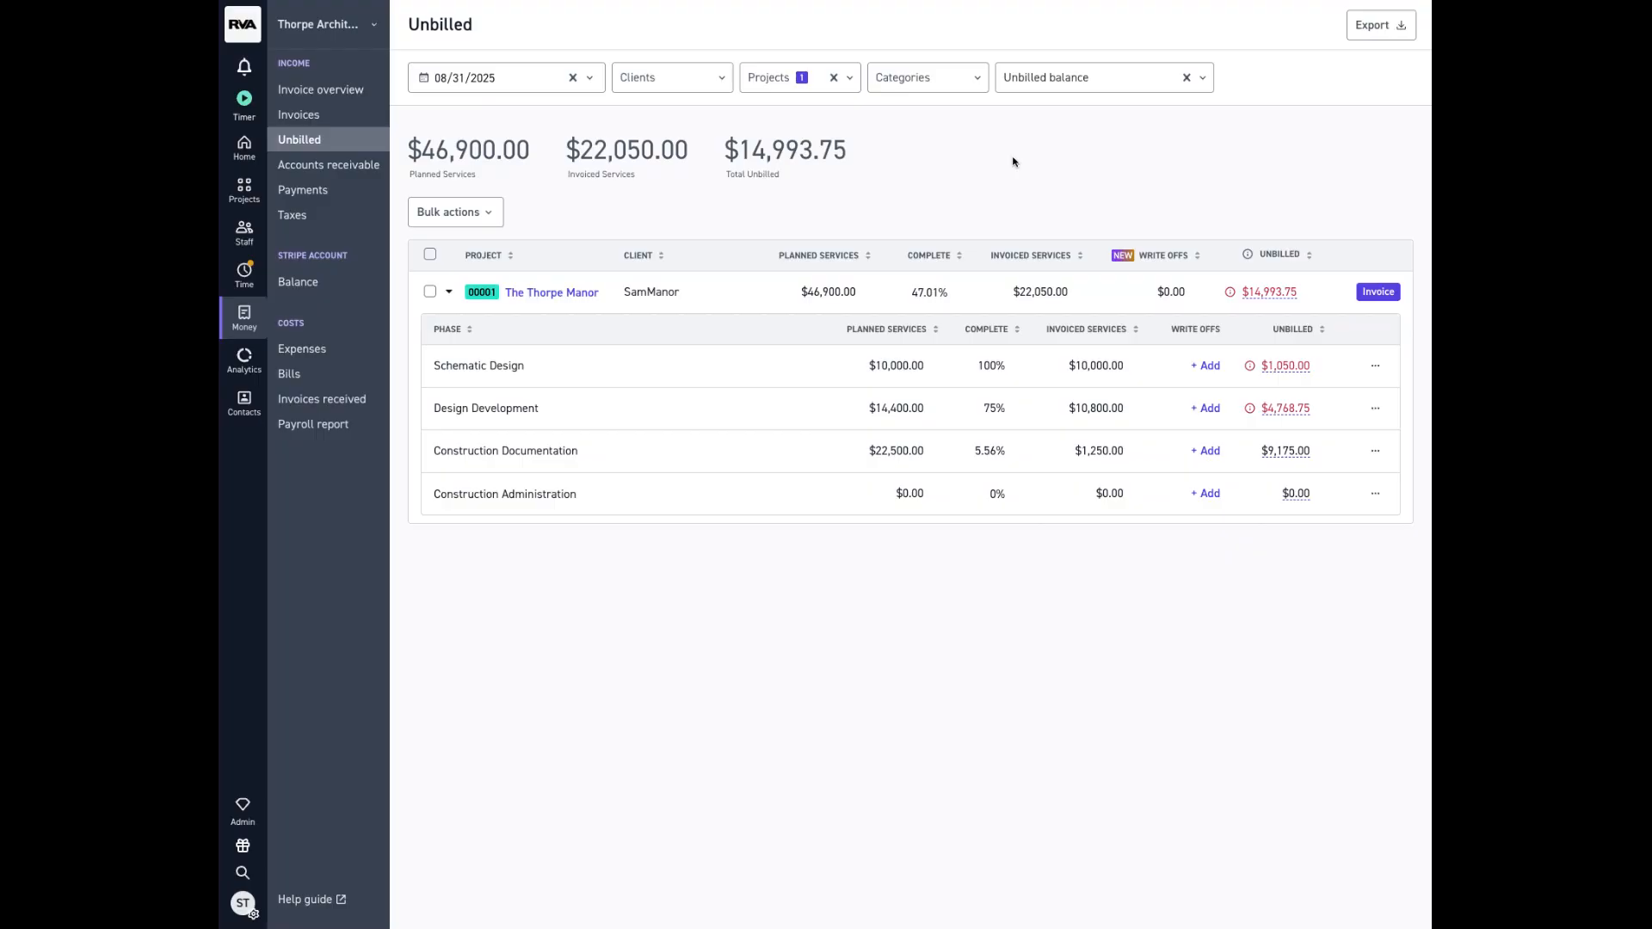
Start a write-off for the Schematic Design phase and enter an amount of $1,050 applied to all.
mouse_move(1255, 291)
drag(978, 365, 1011, 367)
click(1376, 367)
click(1349, 429)
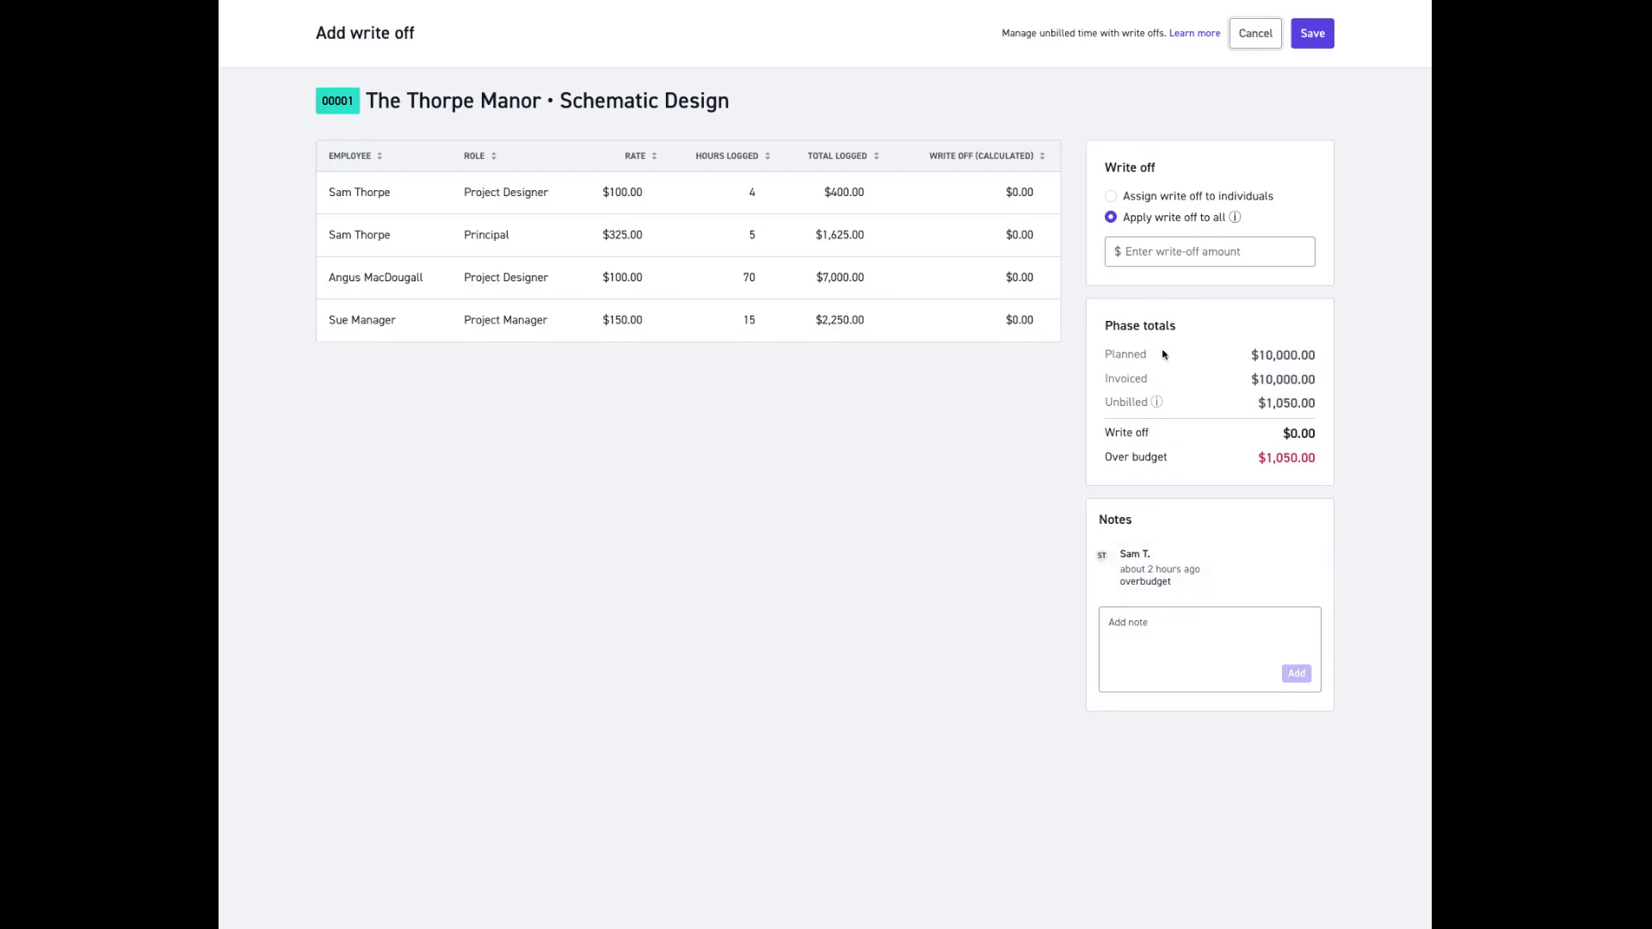
click(1160, 251)
text(1050)
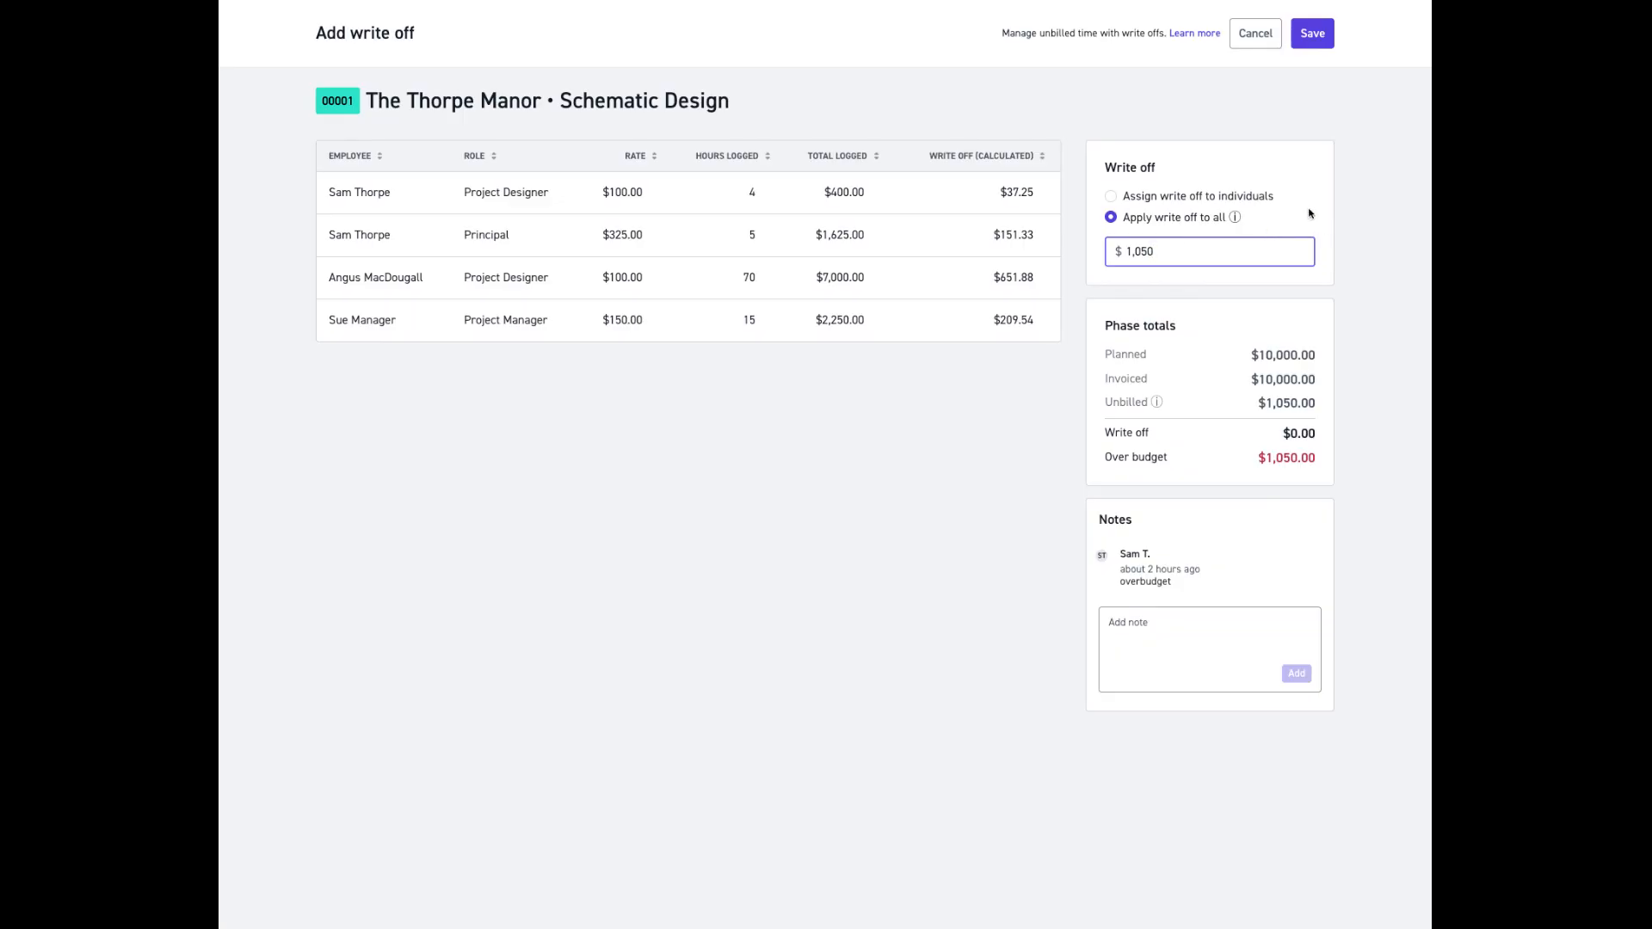
click(1240, 296)
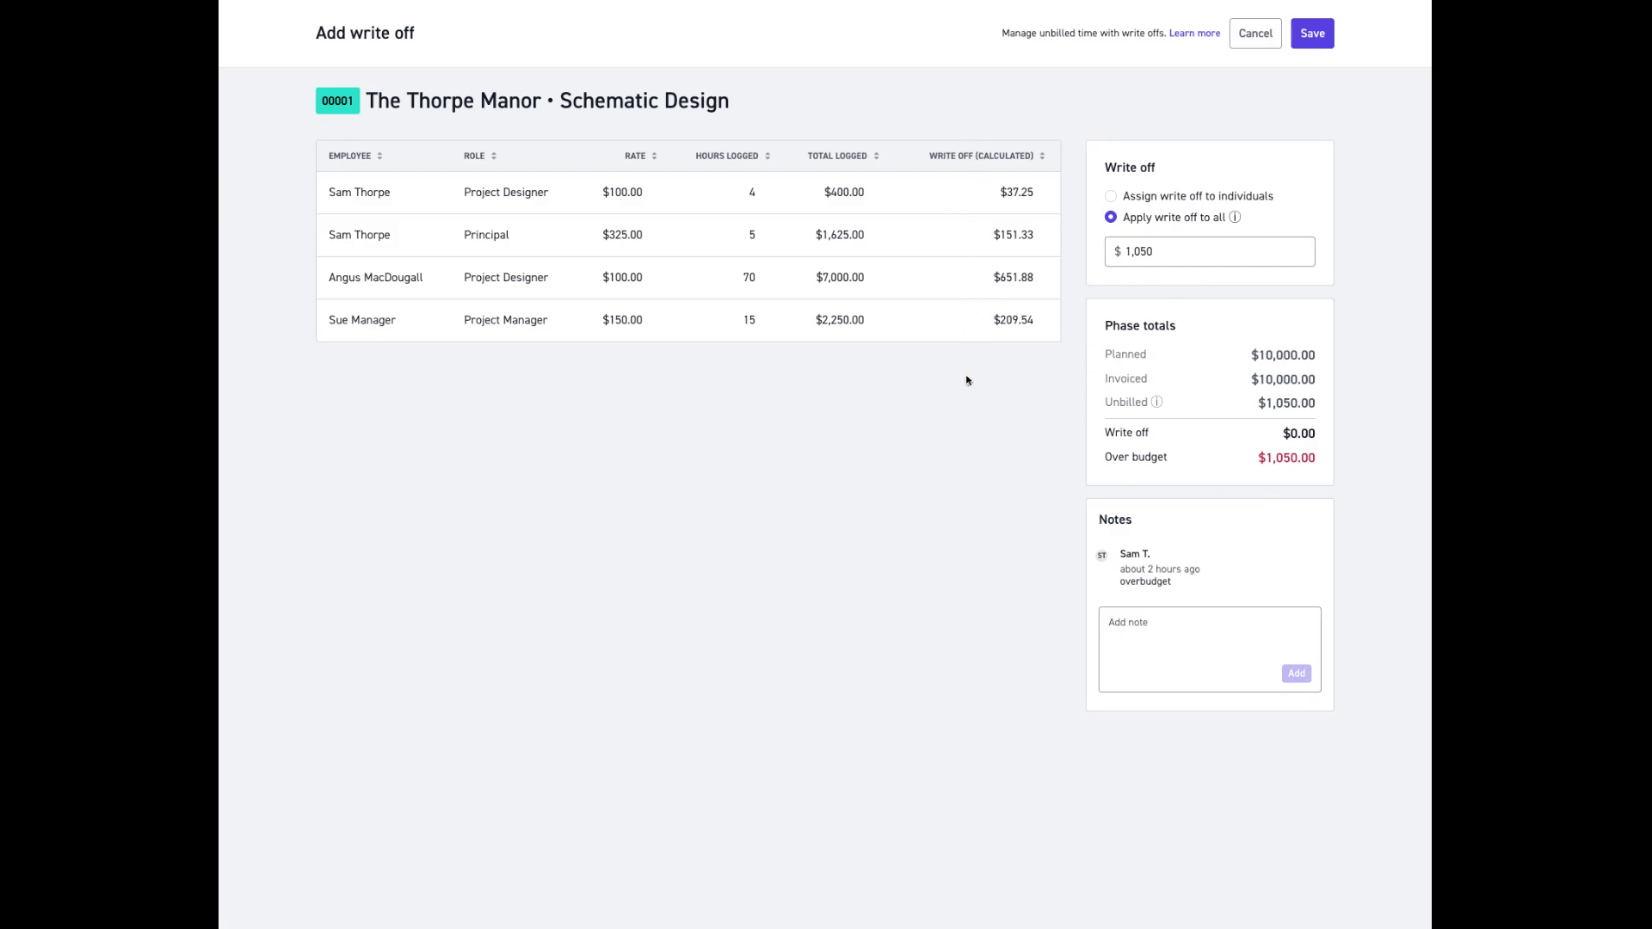
Check the option of assigning the write-off to individuals, and try an amount of $1,051 applied to all.
click(1111, 196)
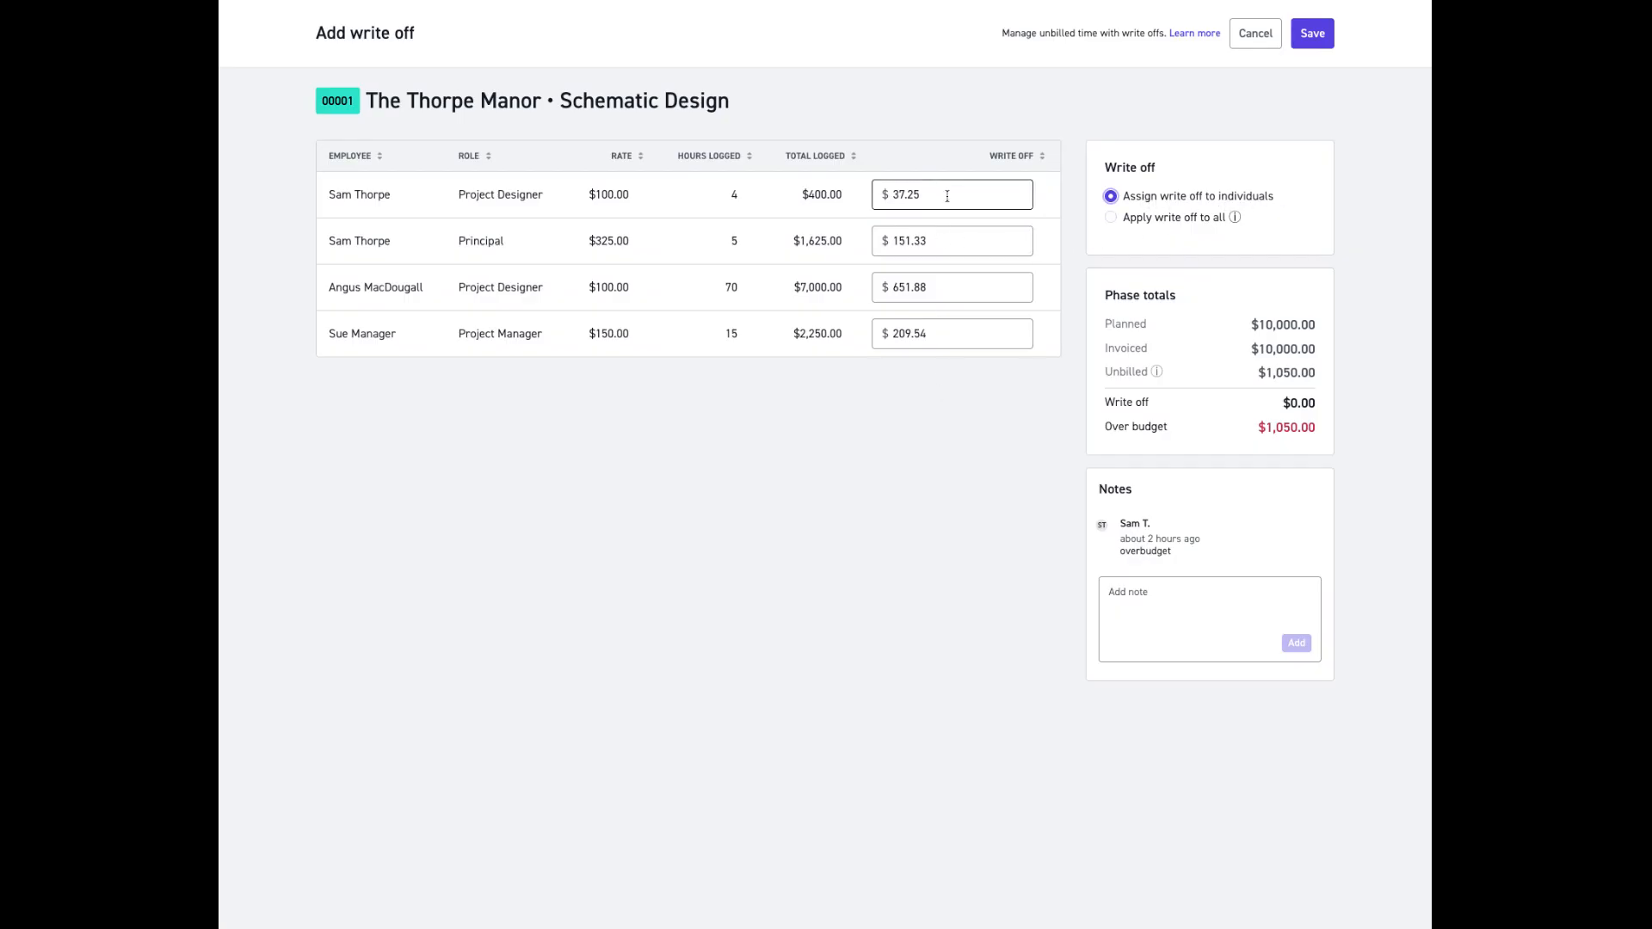
click(1112, 218)
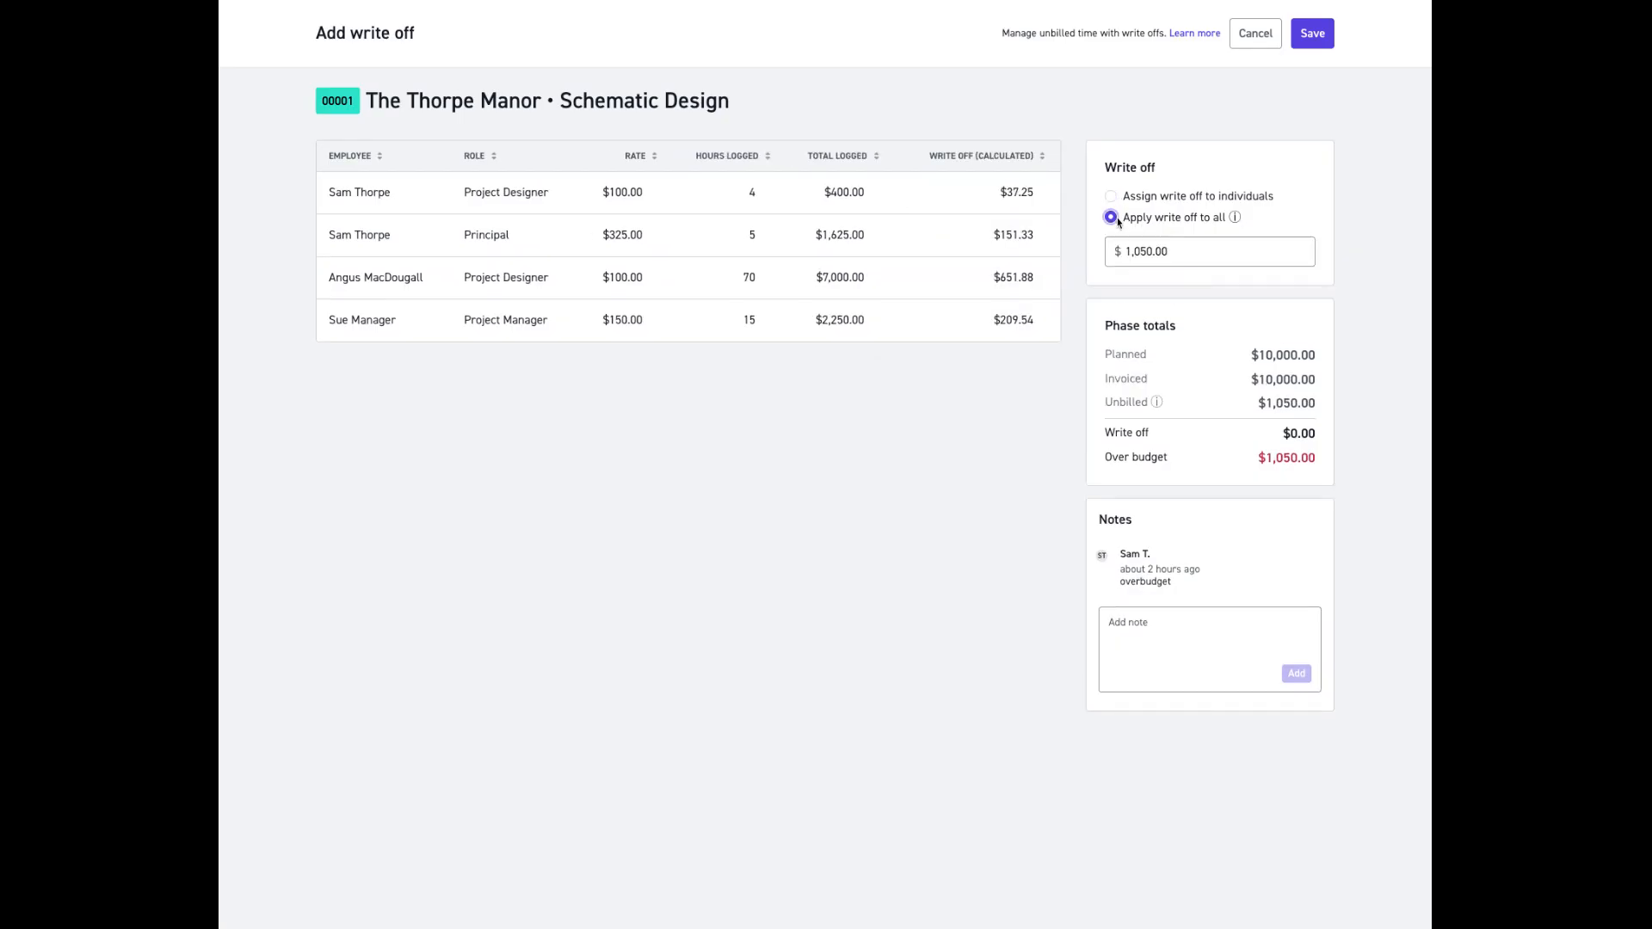
click(1154, 249)
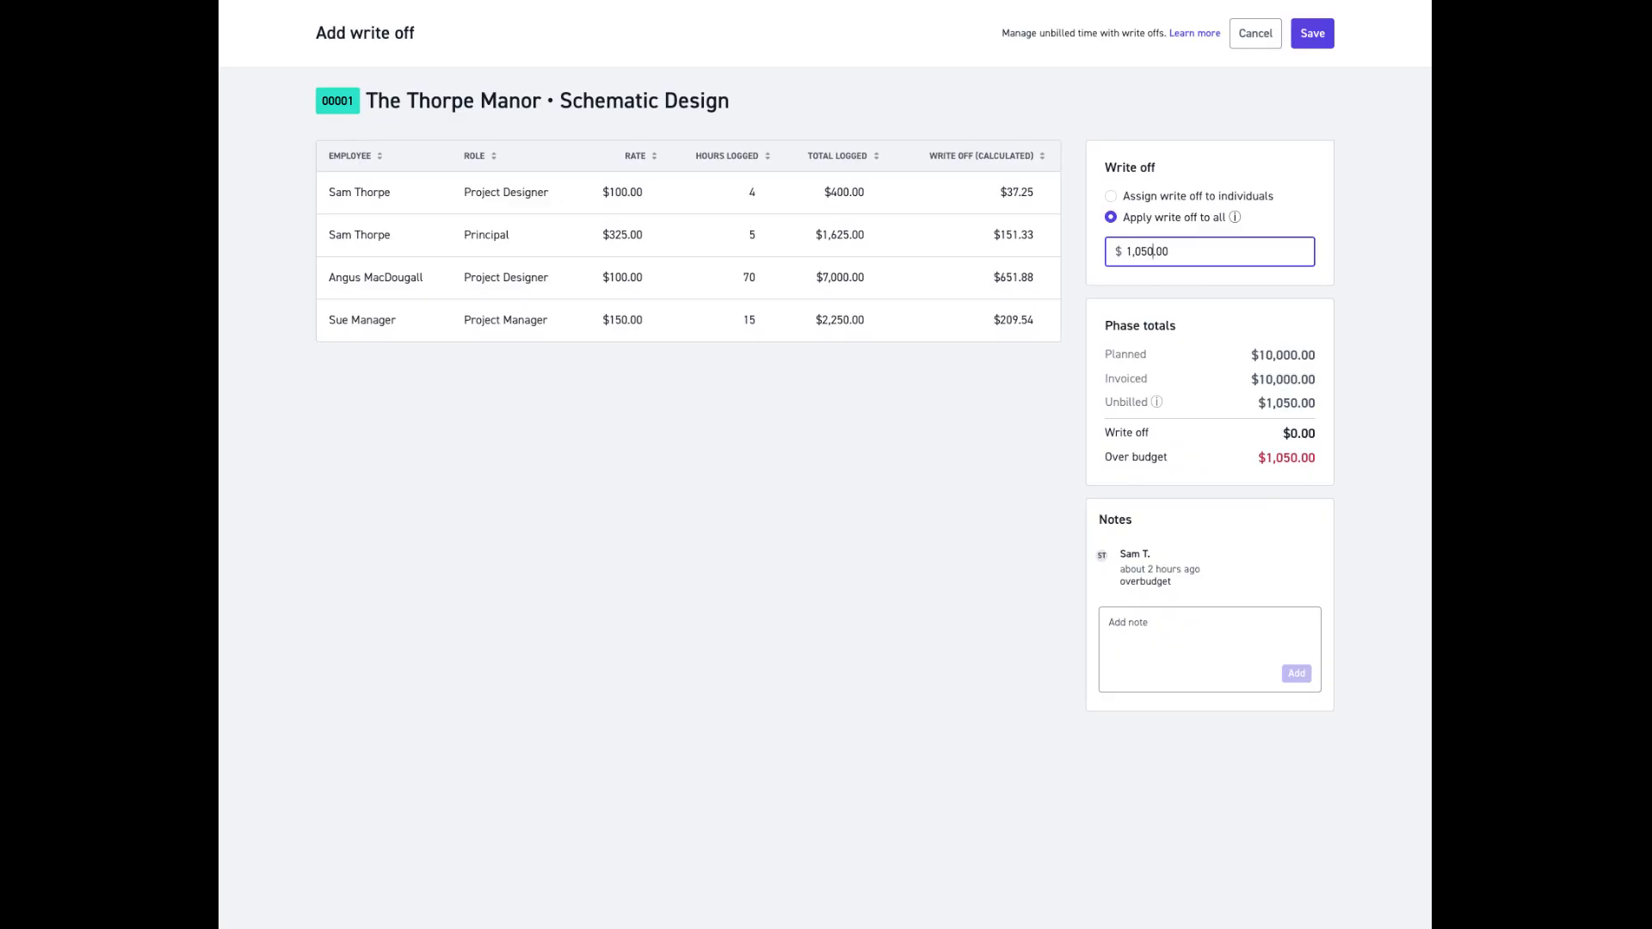
key(BackSpace)
key(BackSpace)
key(BackSpace)
key(BackSpace)
text(1)
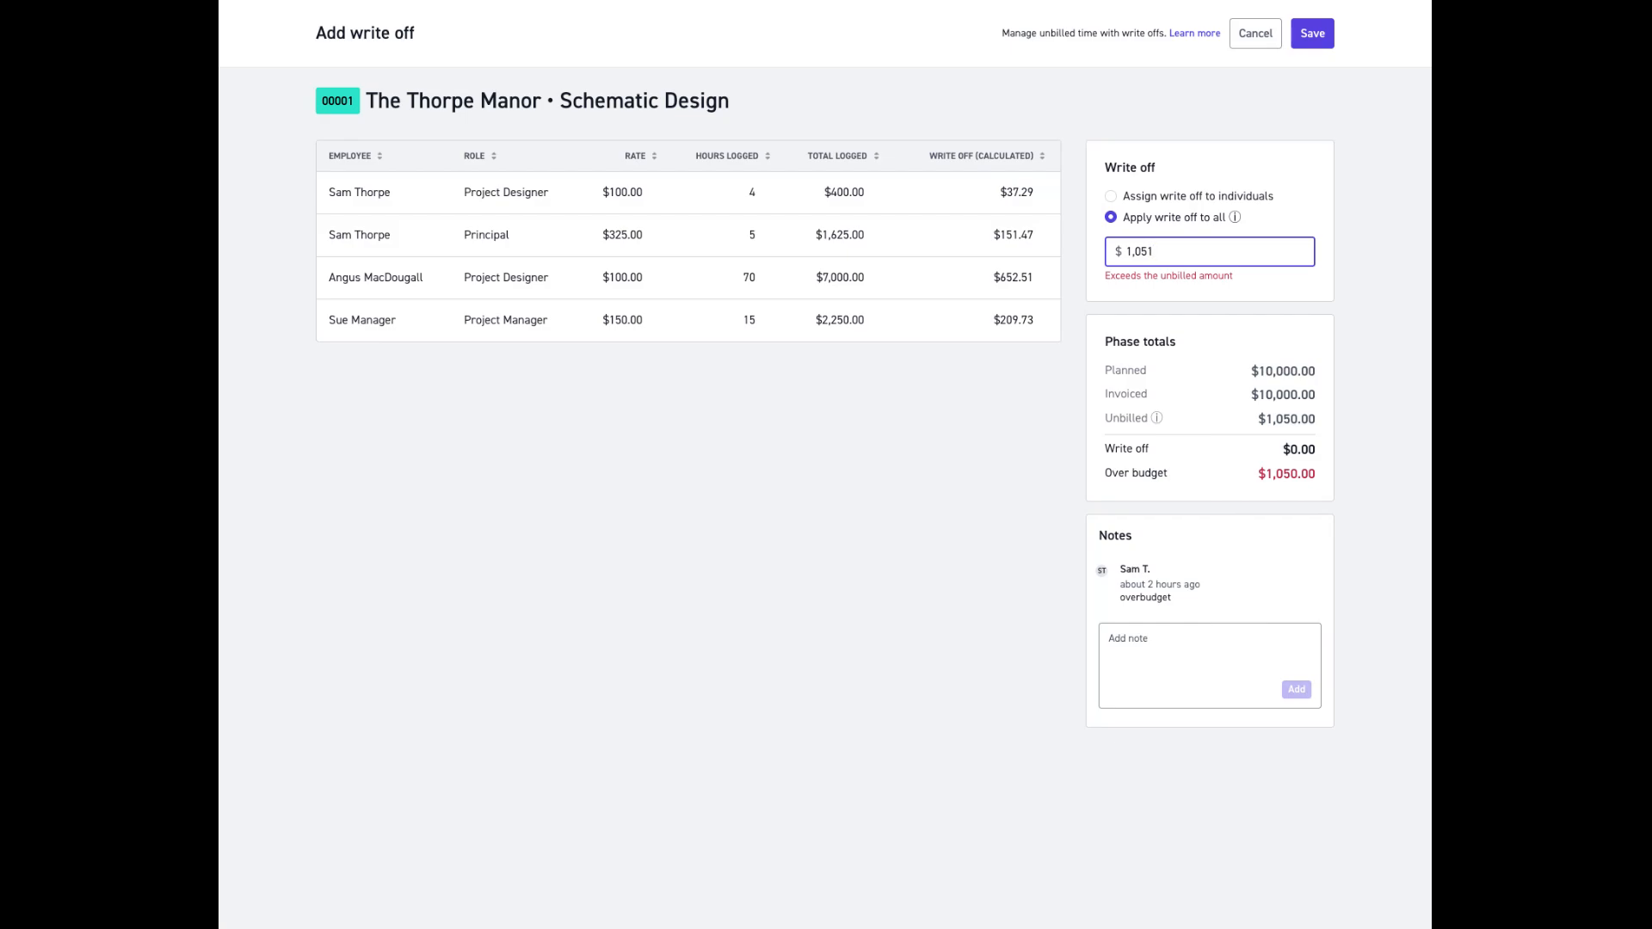
Set the Schematic Design write-off amount to $1,050 and save the write-off.
key(BackSpace)
text(0)
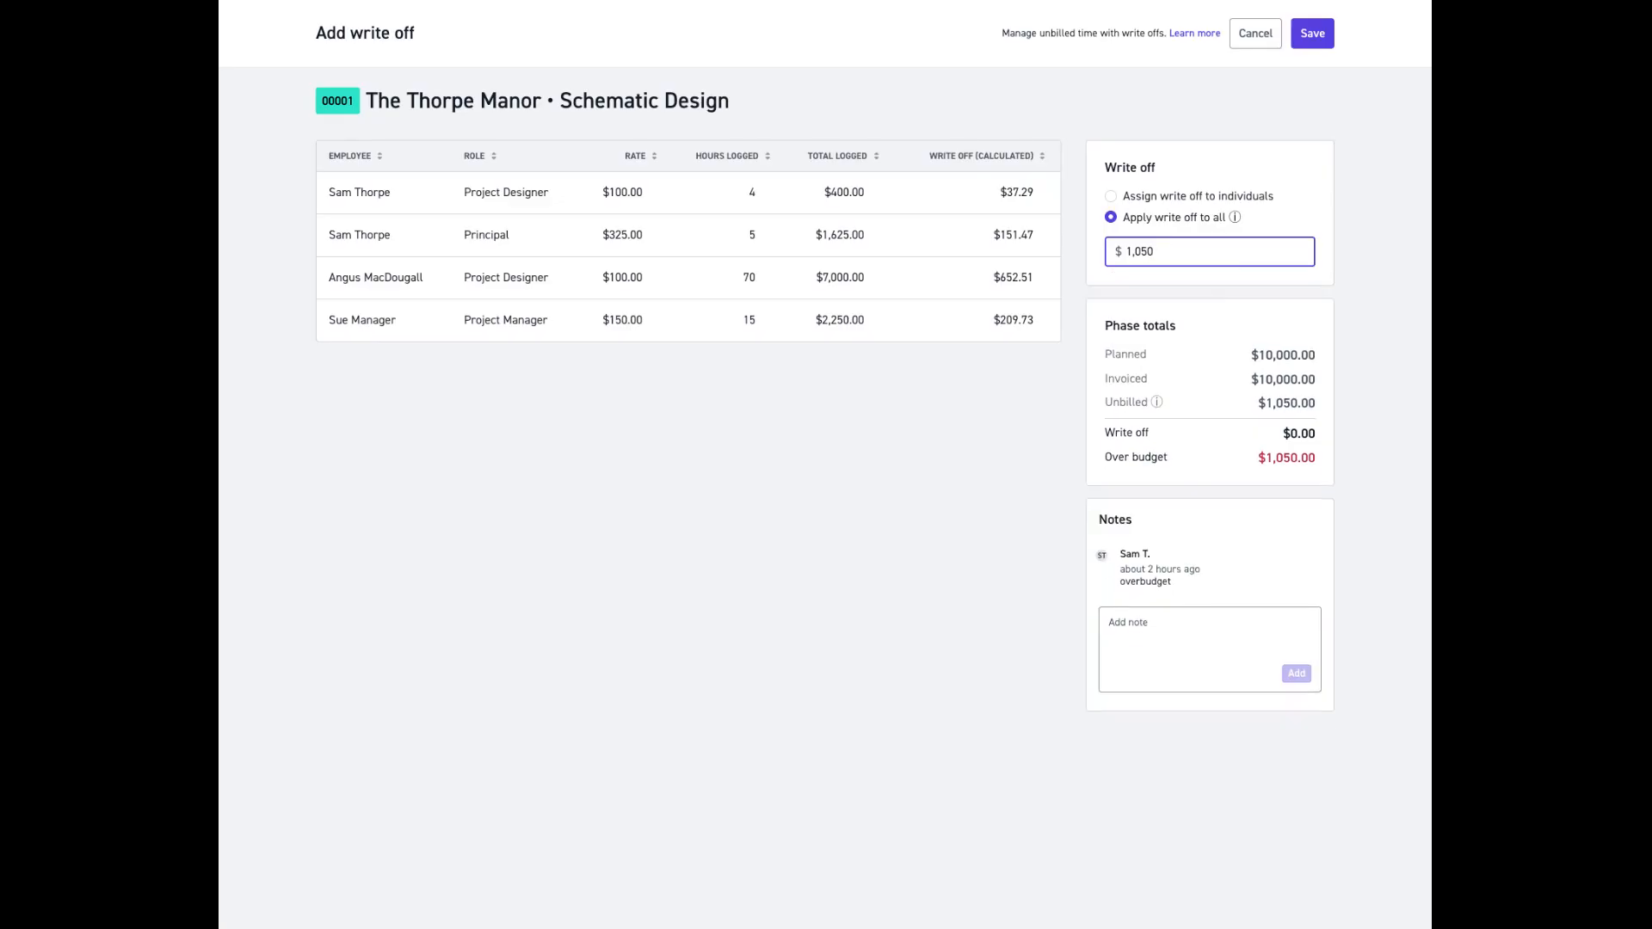
click(1300, 277)
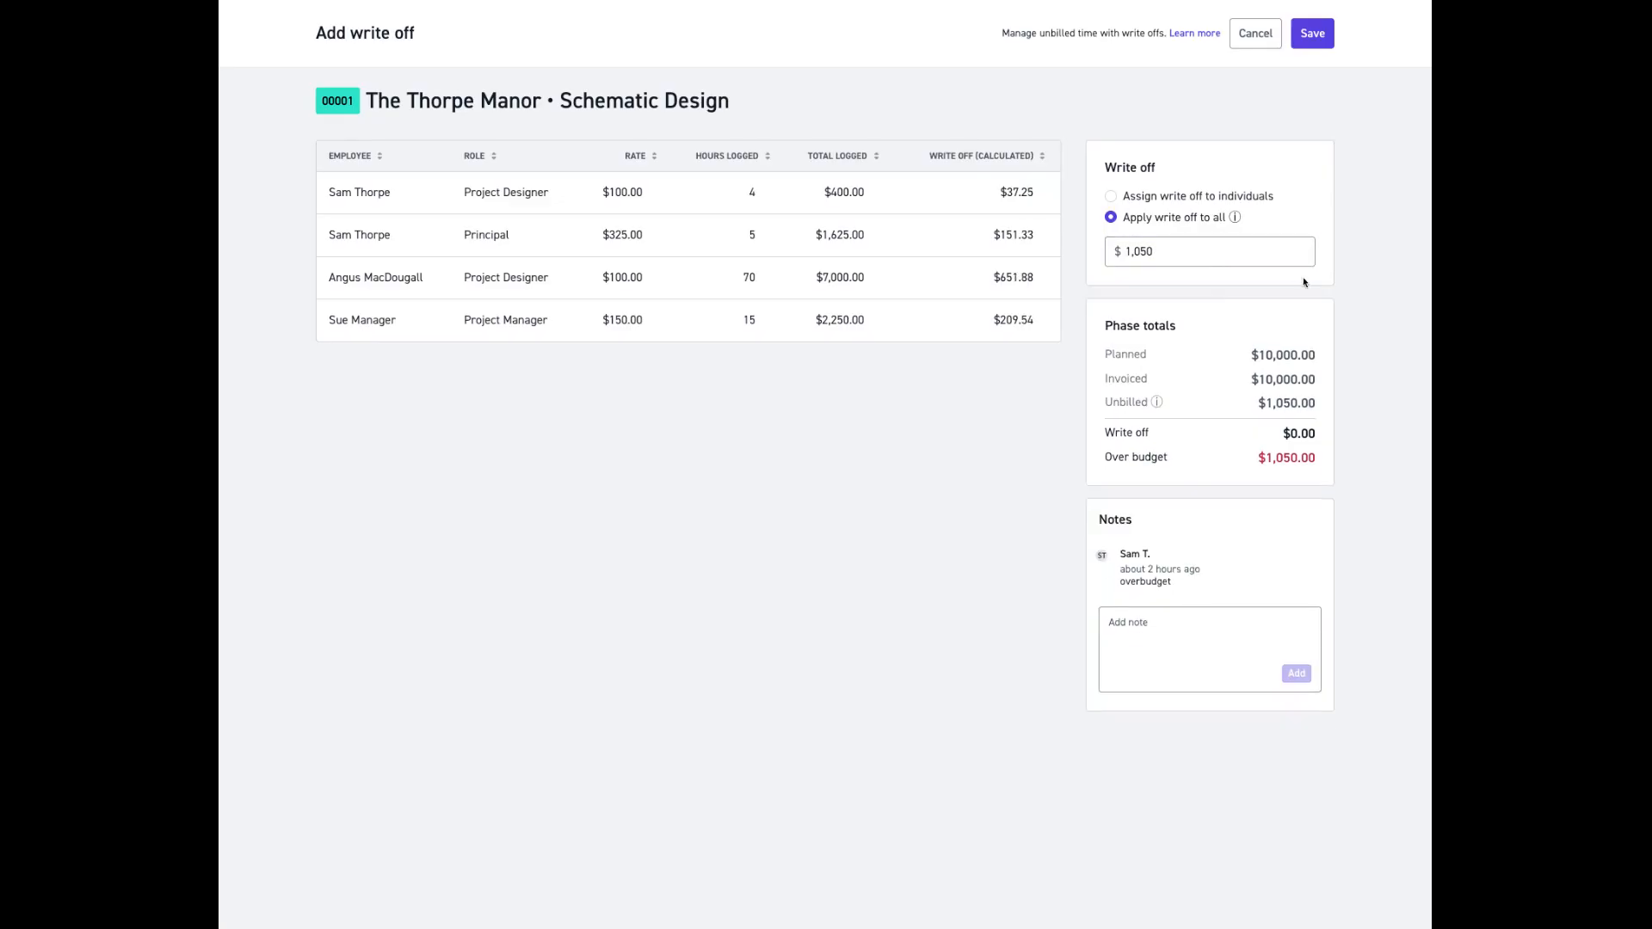
click(1325, 36)
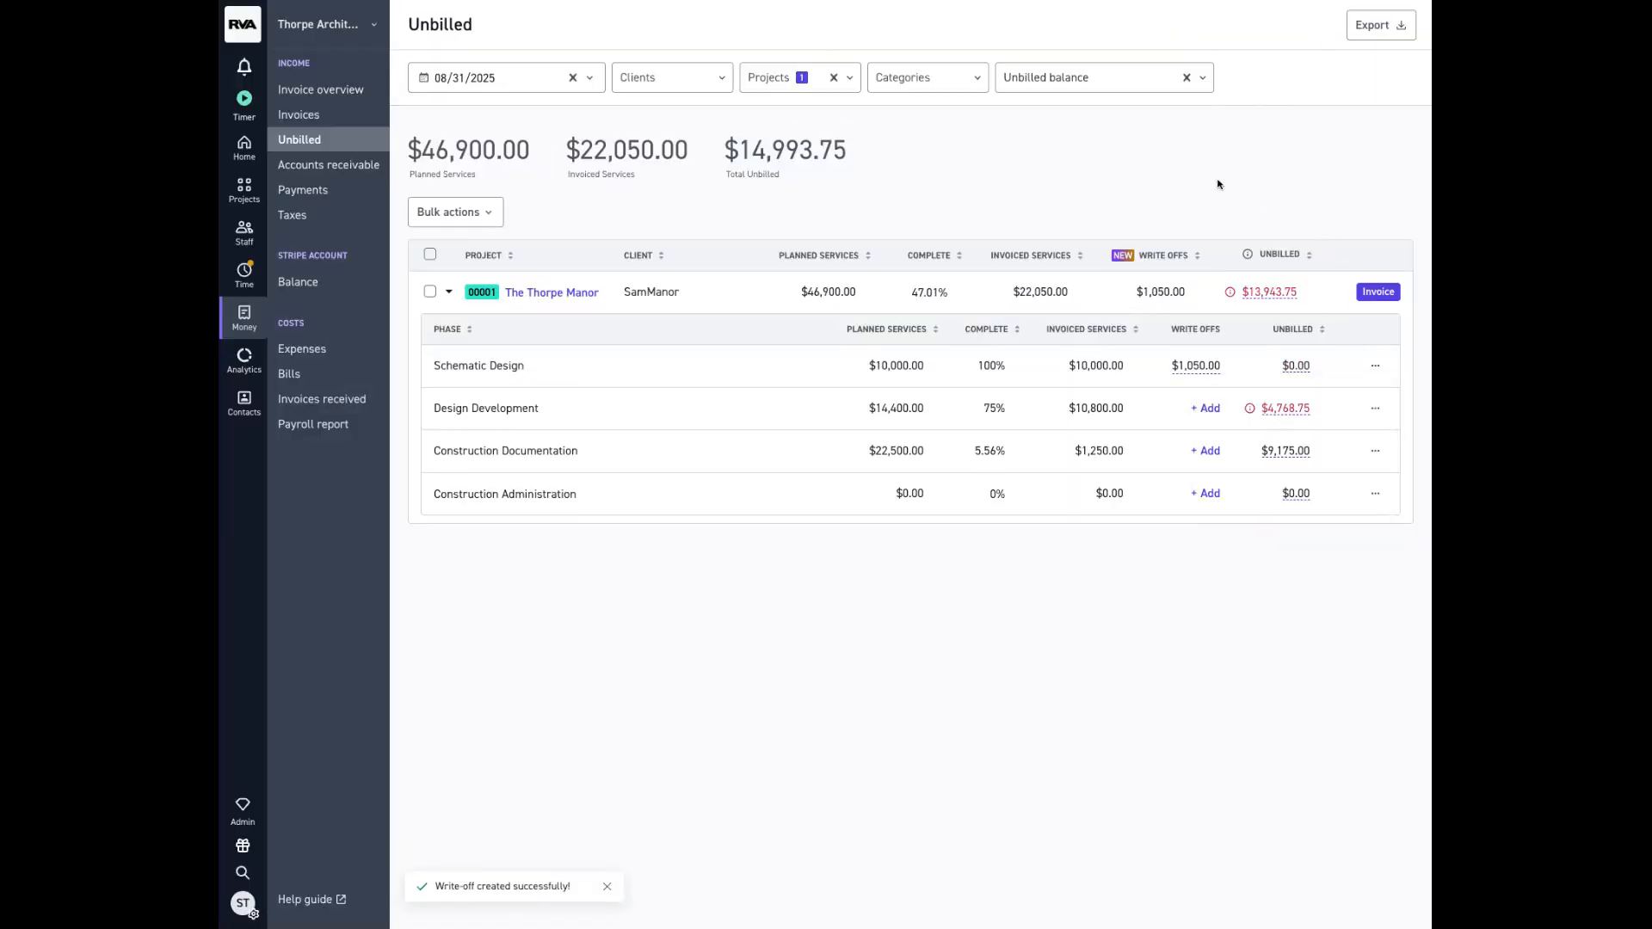
mouse_move(1227, 379)
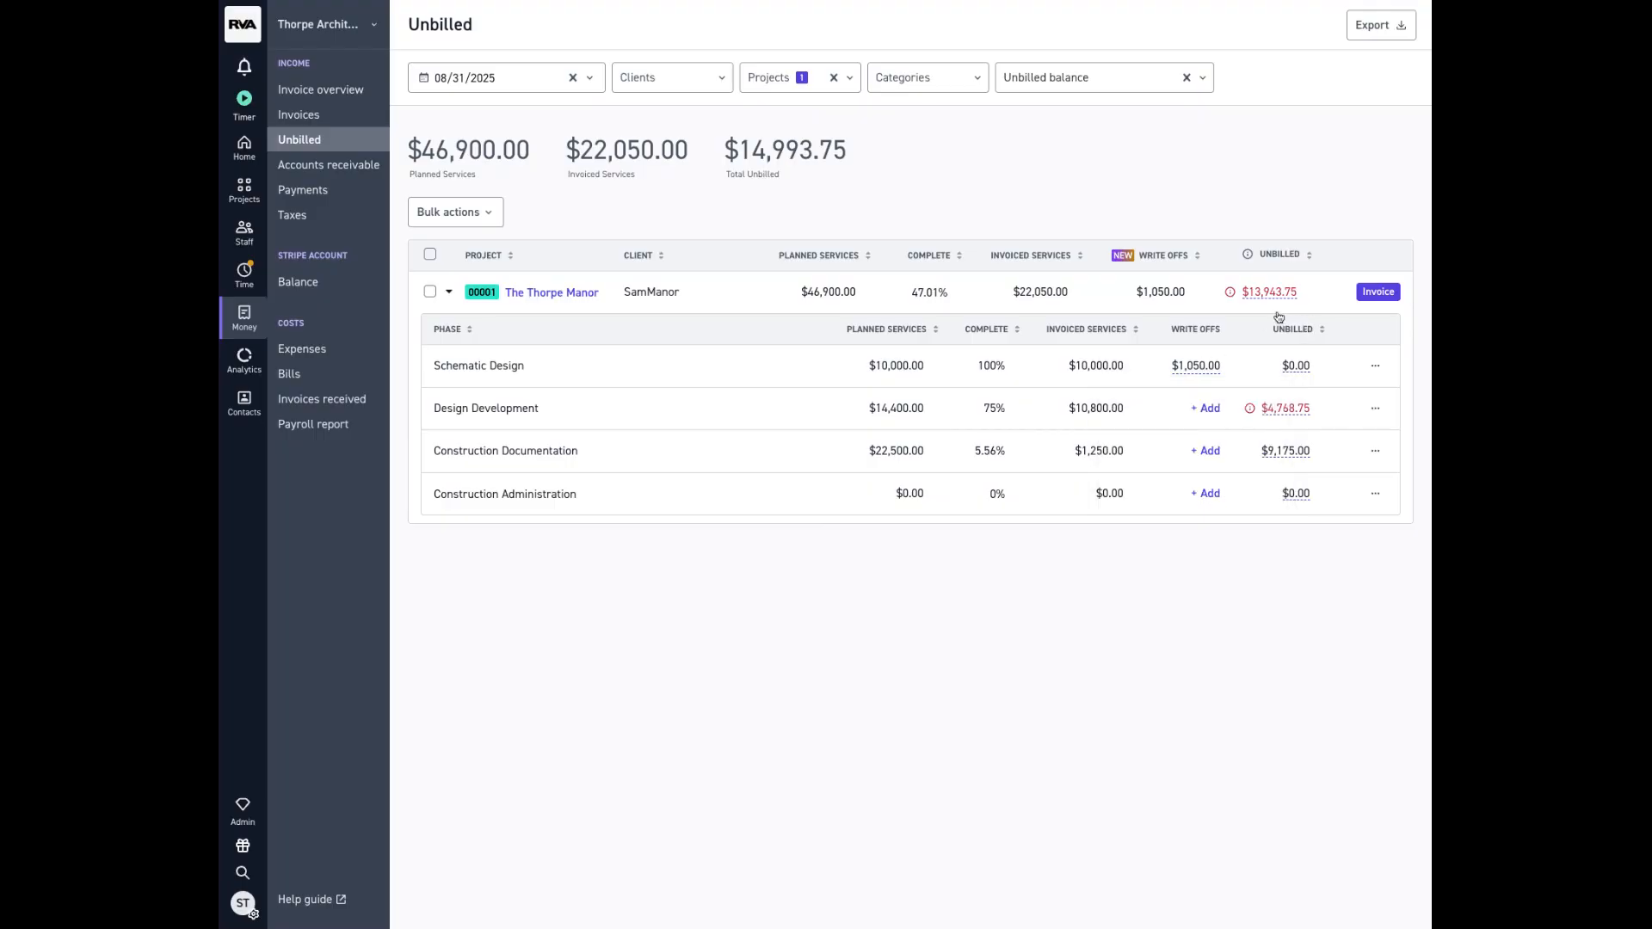
Create a new invoice for The Thorpe Manor with services from 08/01/2025 through 08/31/2025.
click(1377, 292)
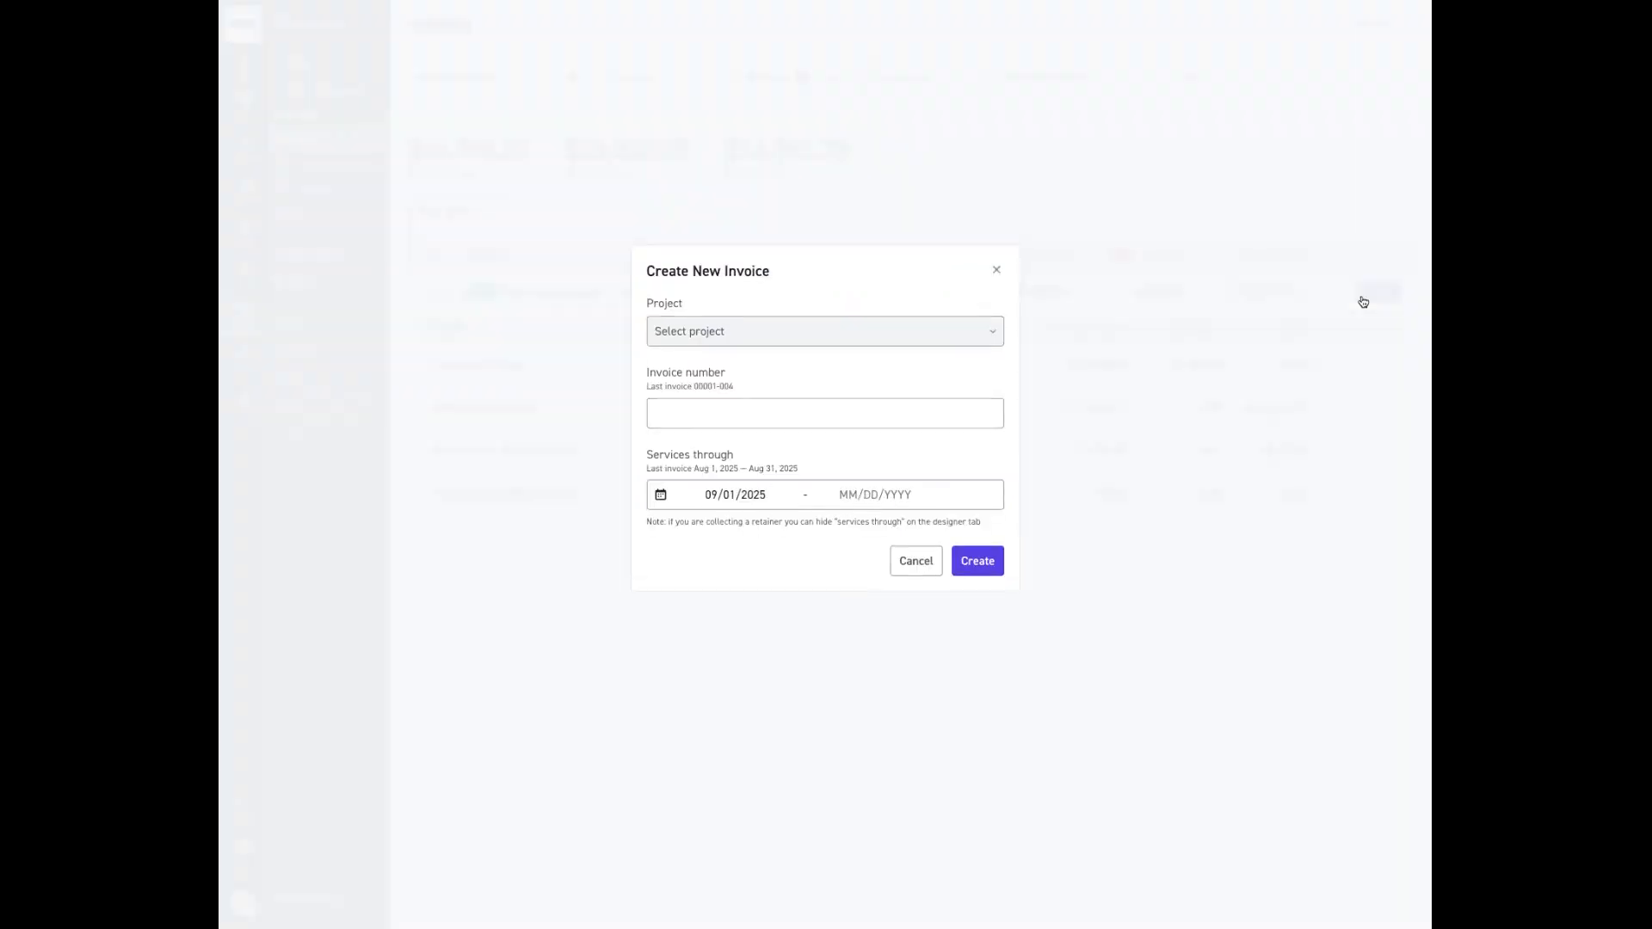
click(875, 508)
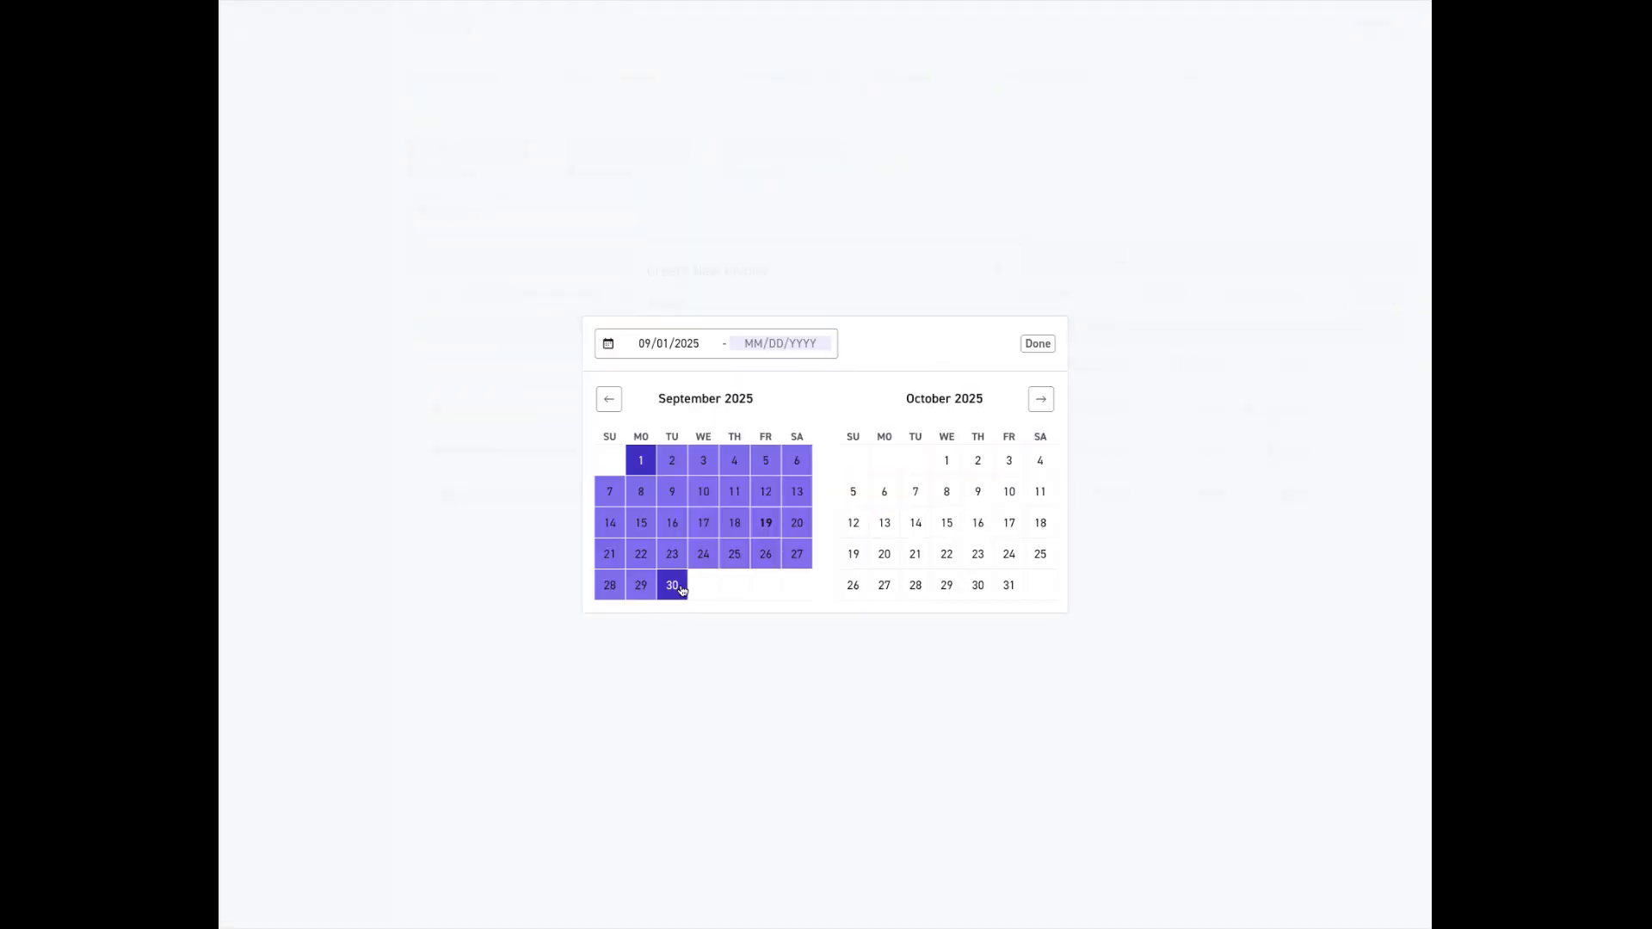
click(609, 398)
click(609, 399)
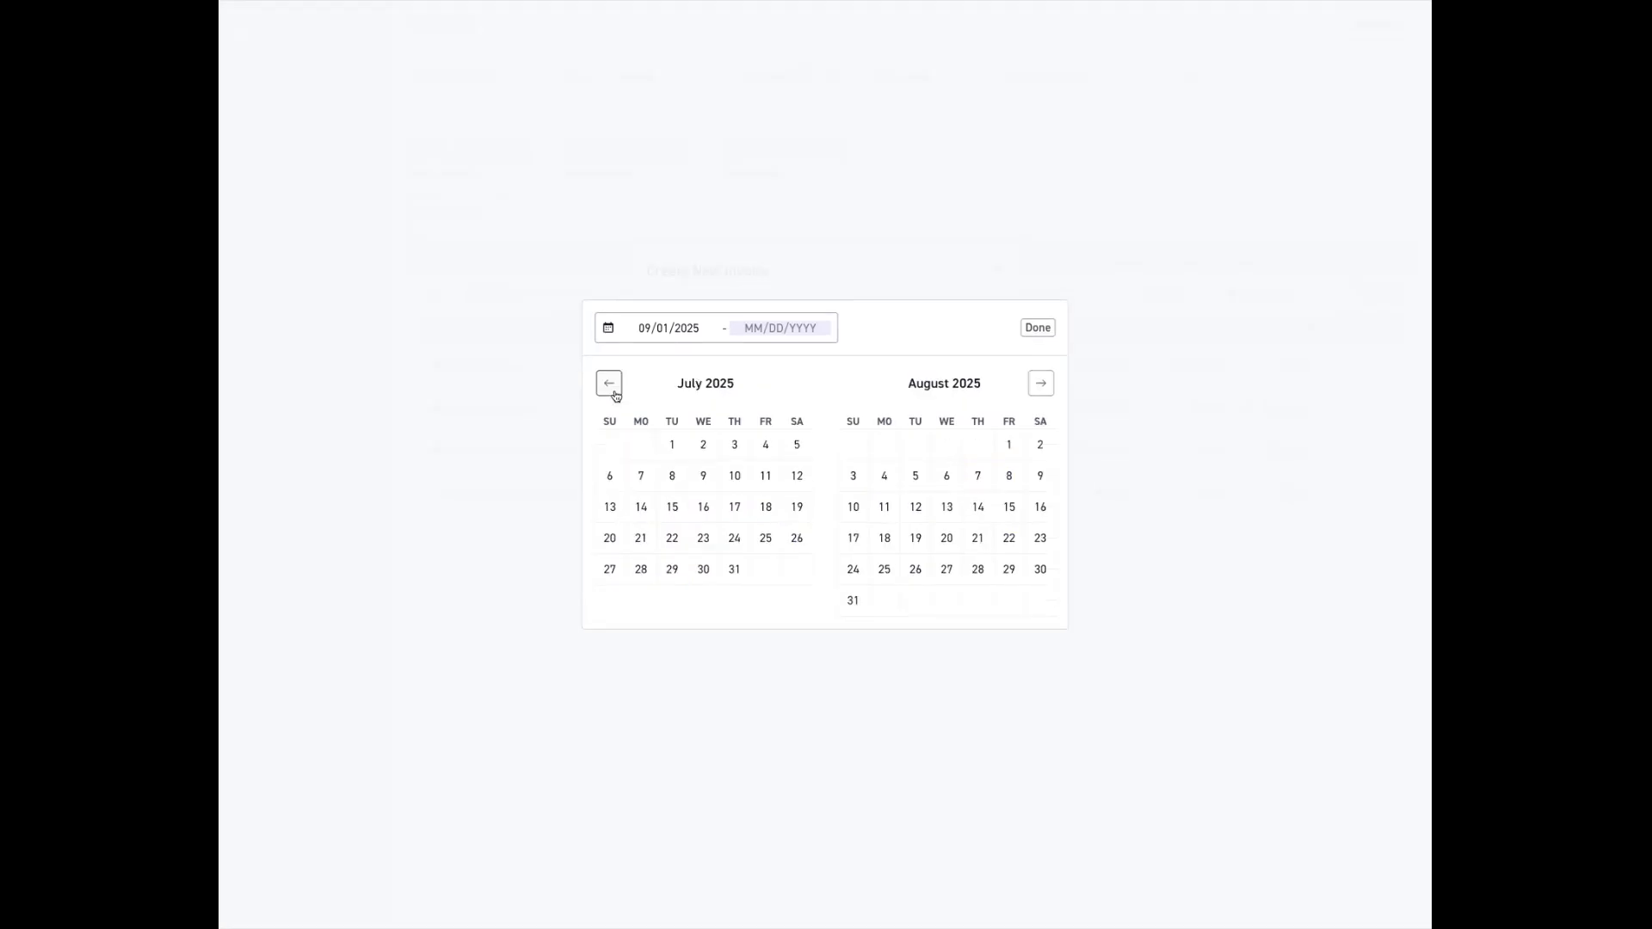
click(749, 574)
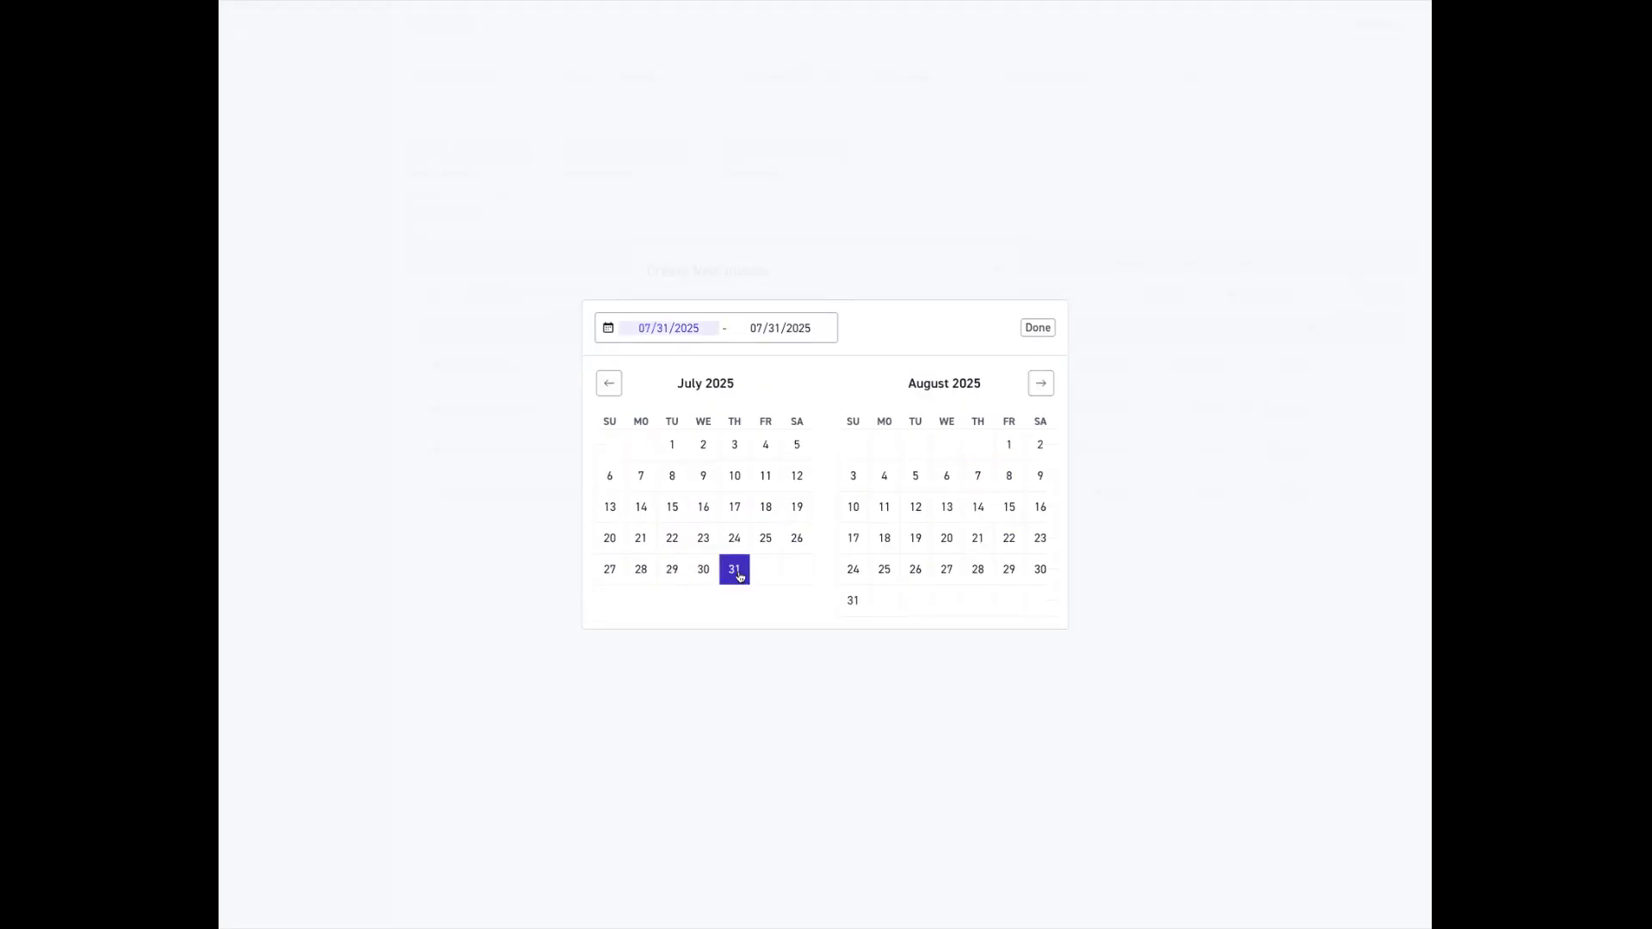
click(1008, 444)
click(853, 601)
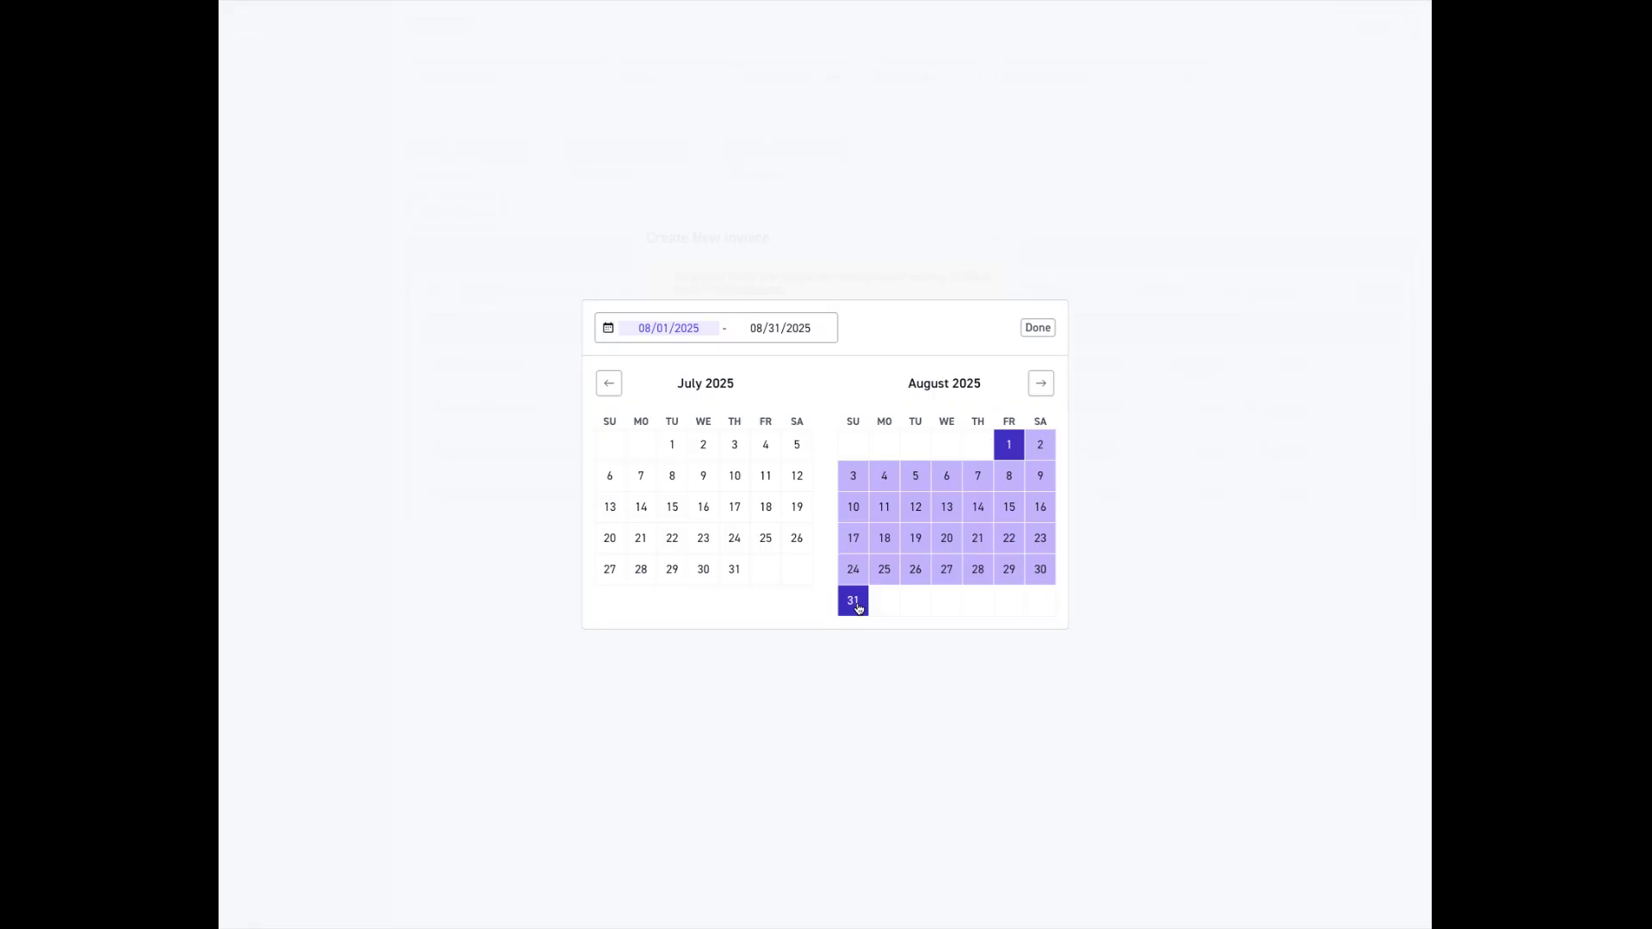
click(1038, 327)
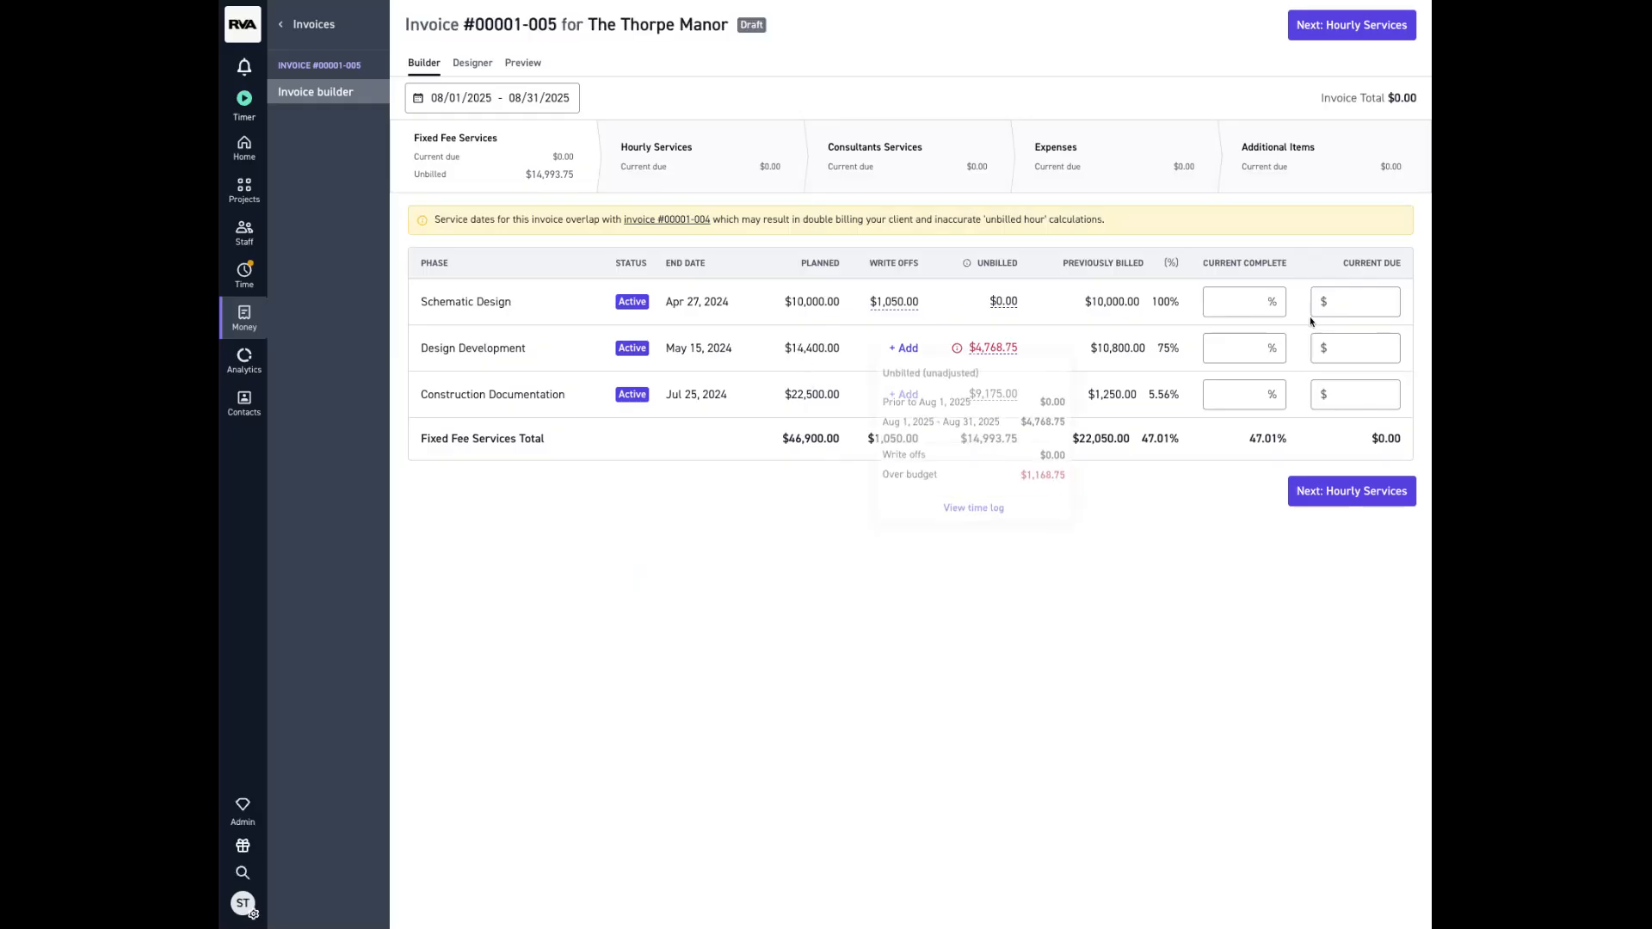
Set the current complete percentage of the Design Development phase to 100% on the invoice.
click(1262, 348)
text(100)
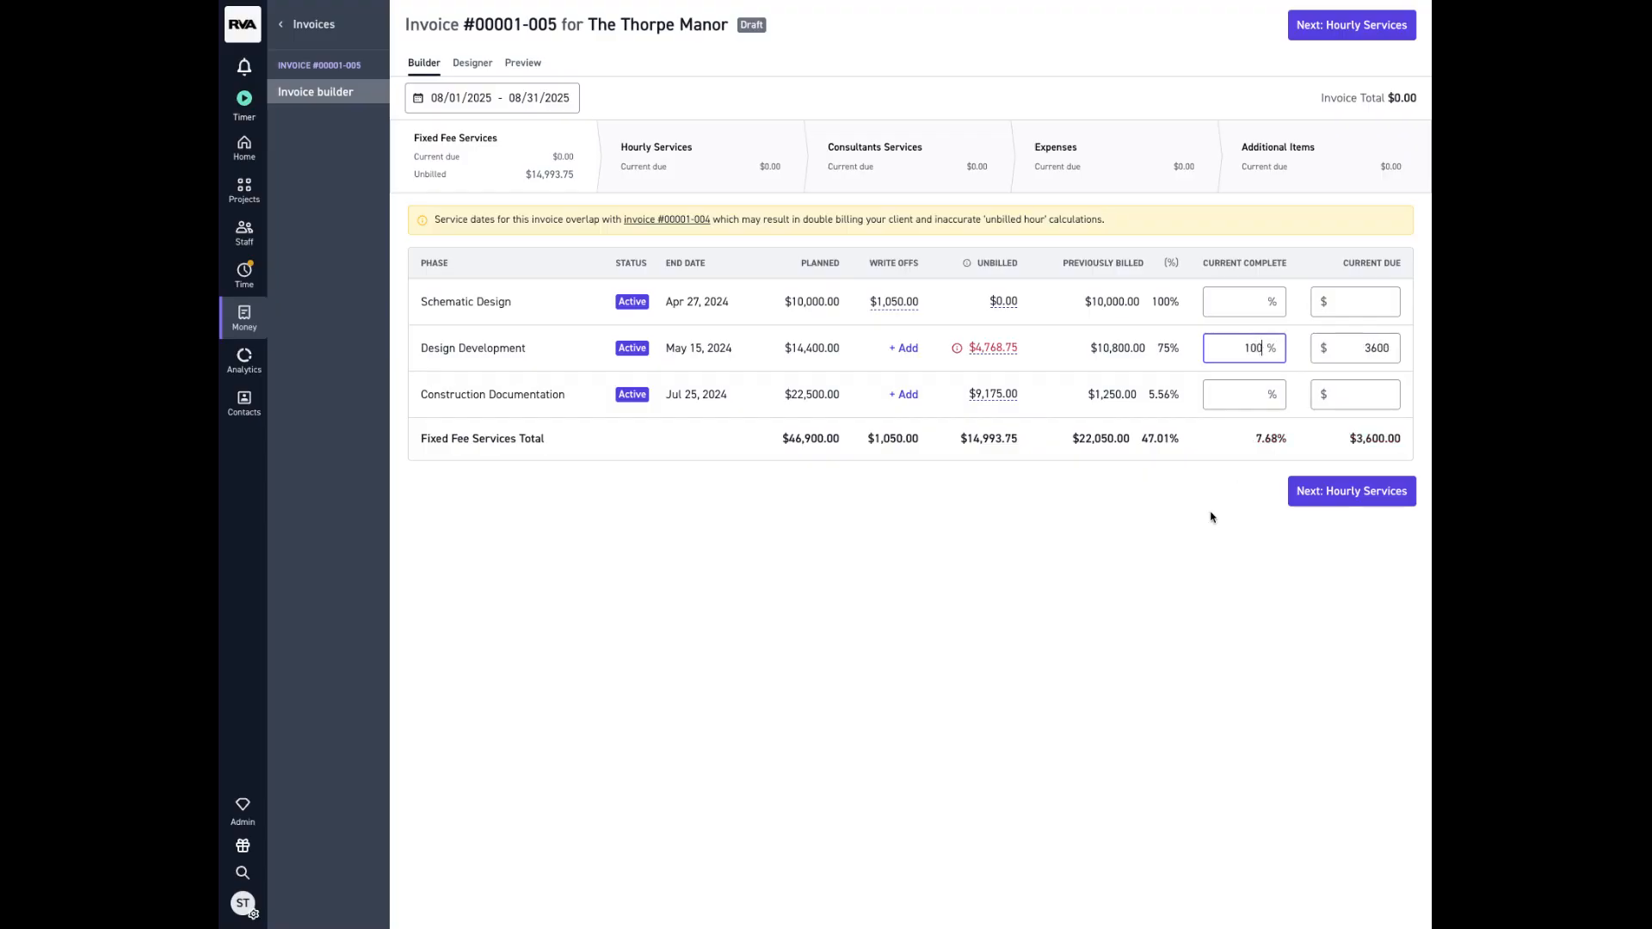
click(1212, 517)
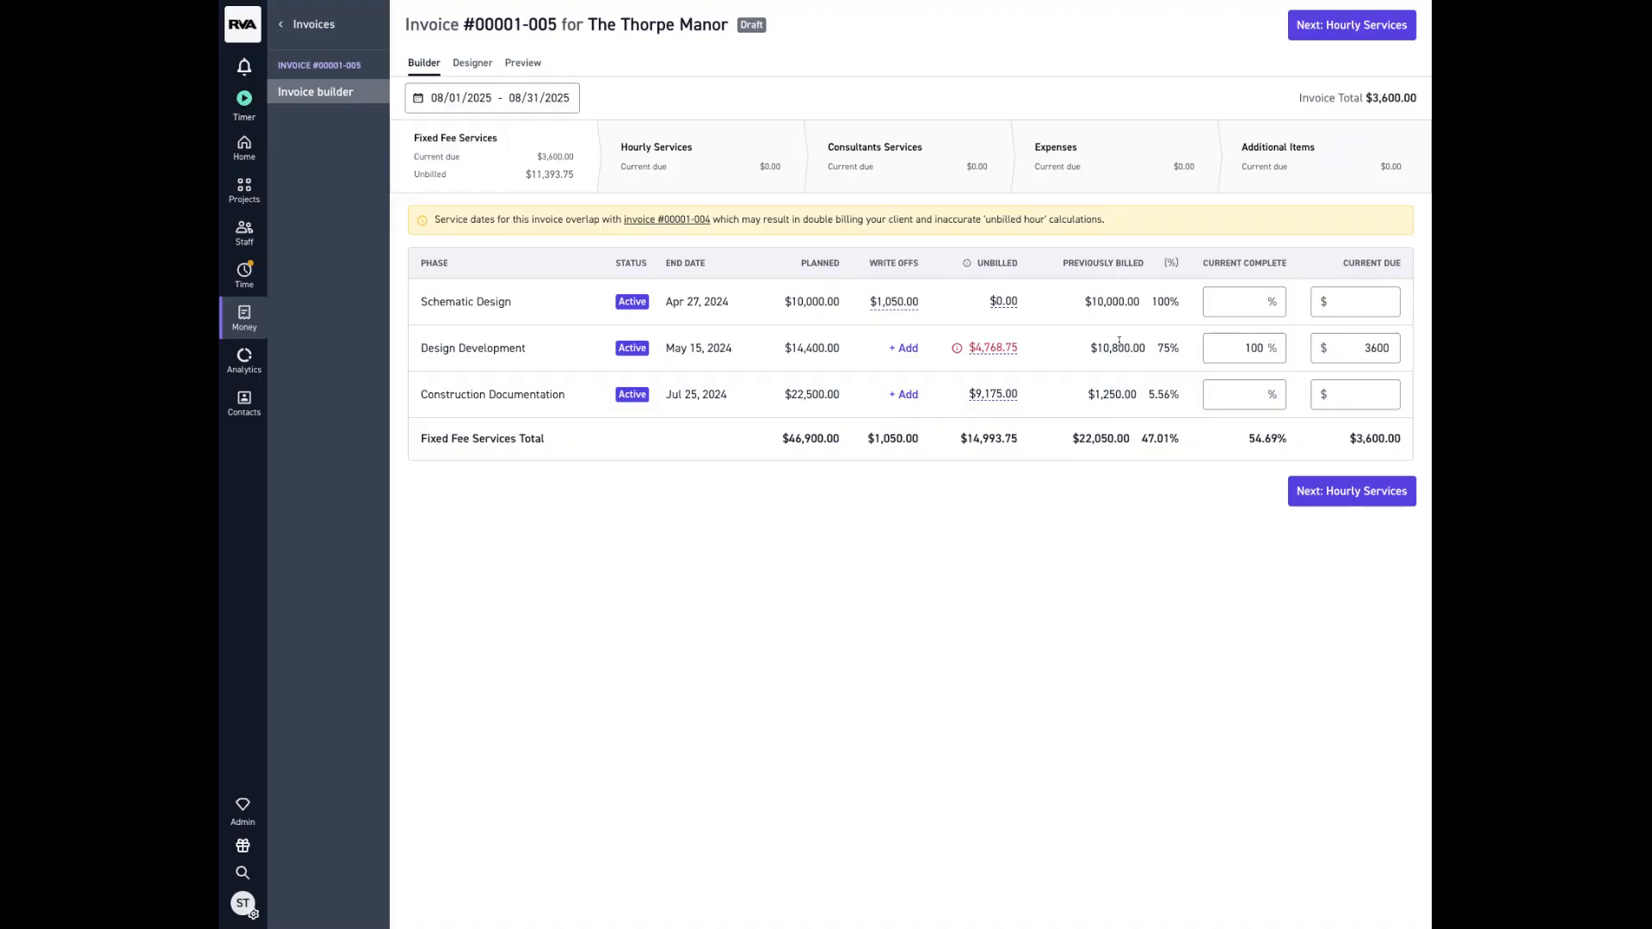
Add and save a write-off of $1,168.75 applied to all for the Design Development phase.
mouse_move(959, 356)
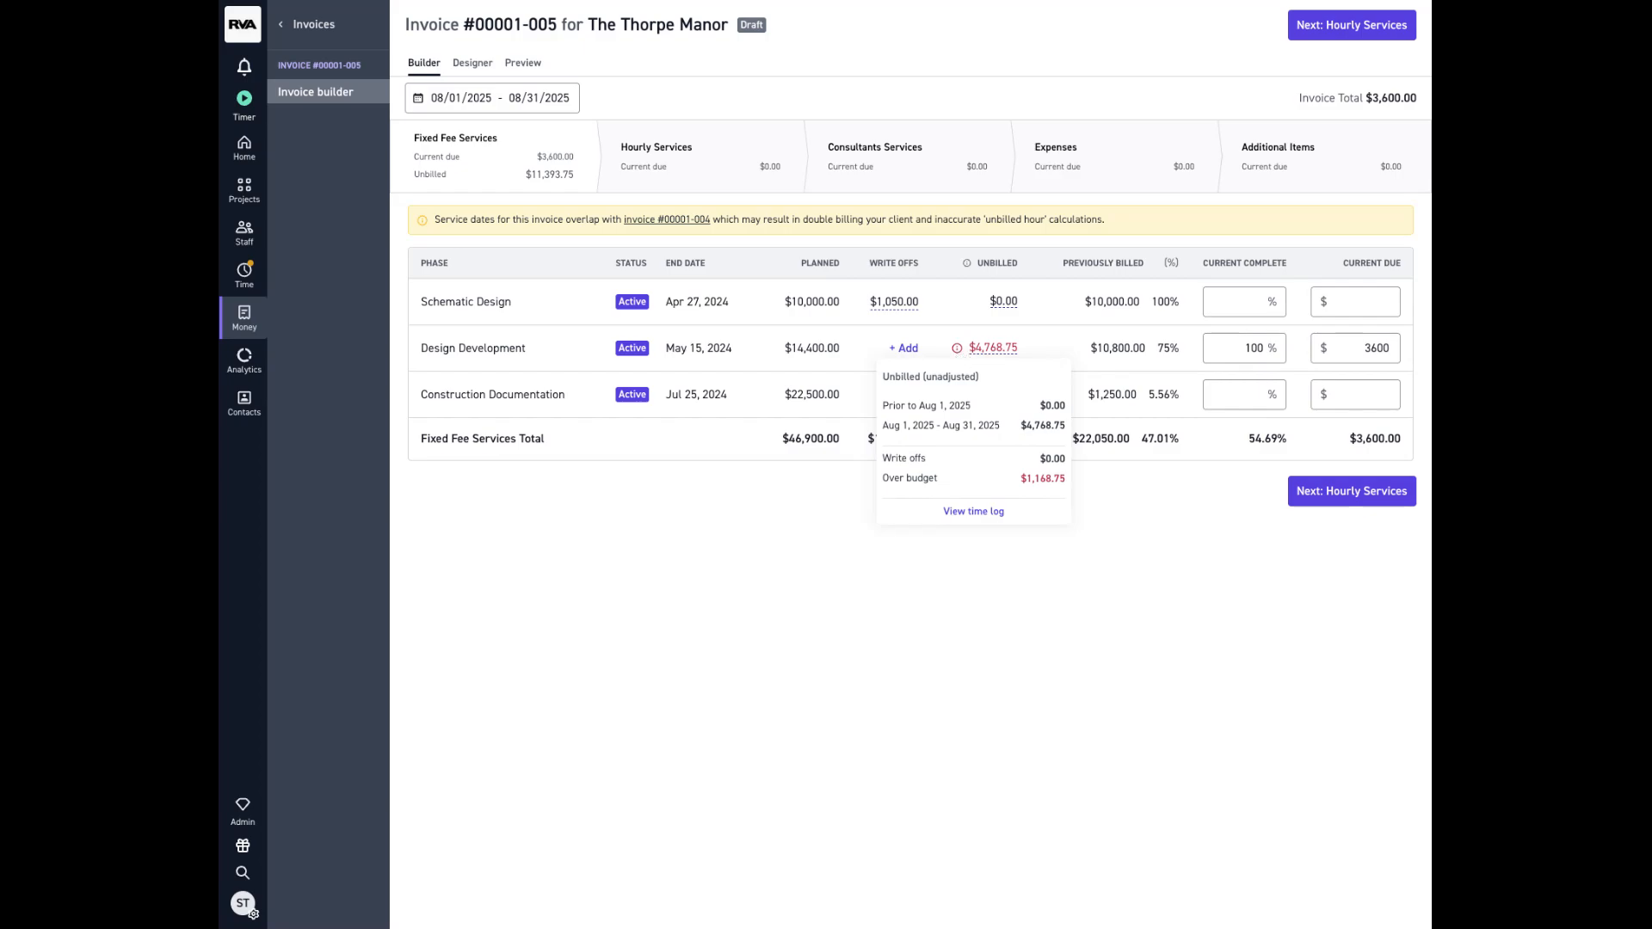
click(902, 349)
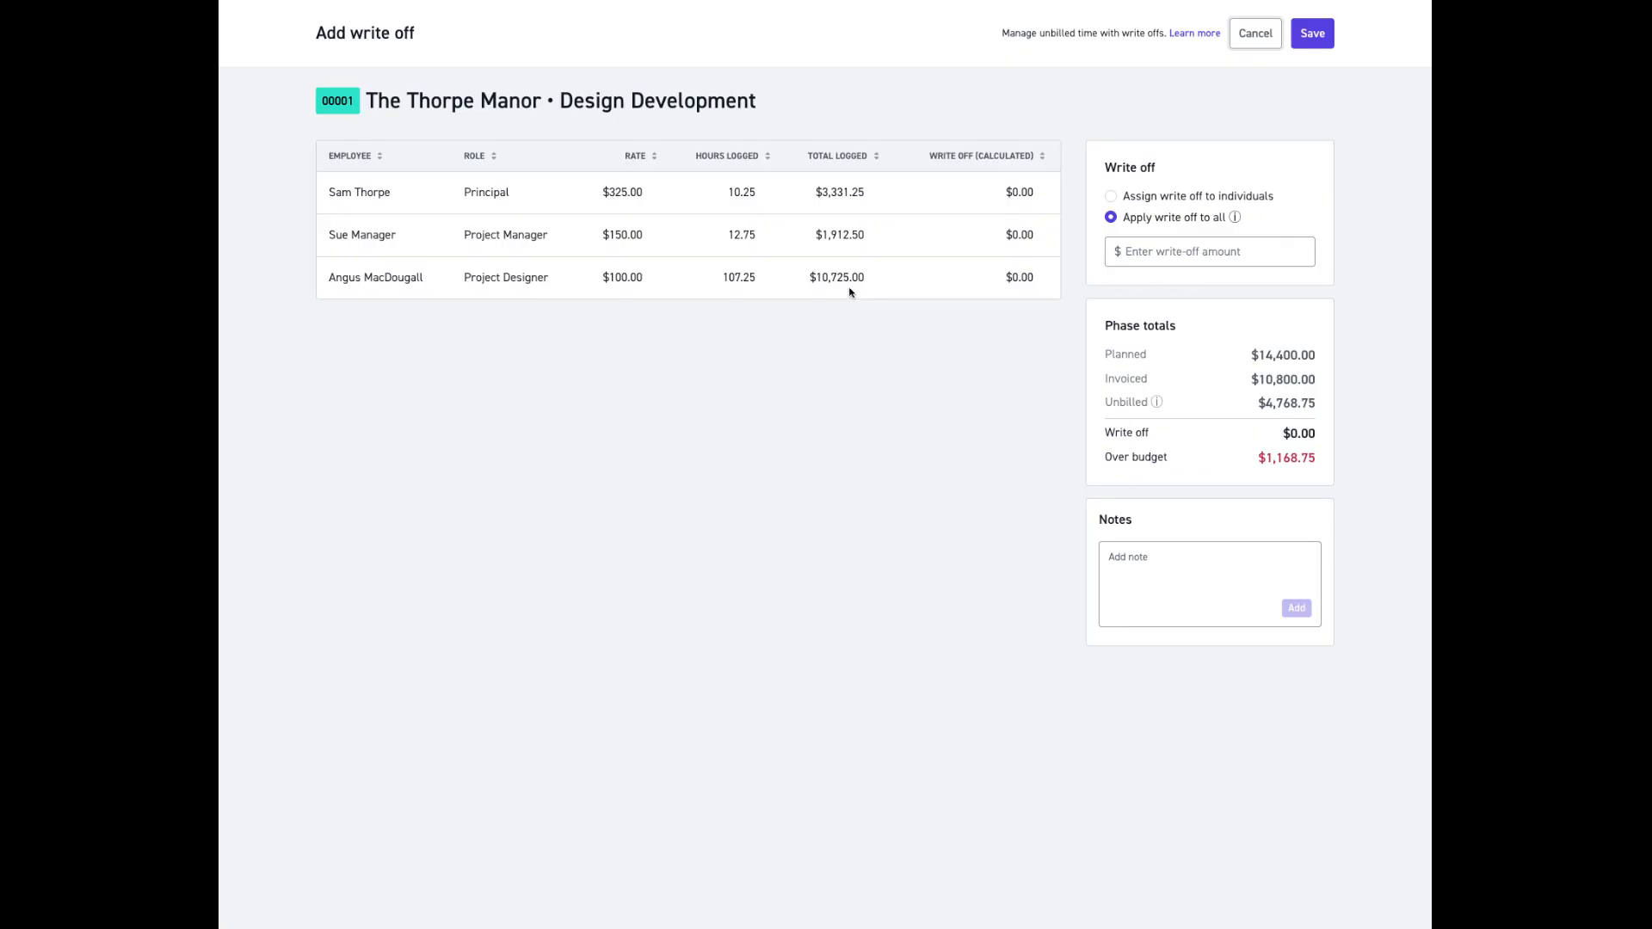
click(1184, 252)
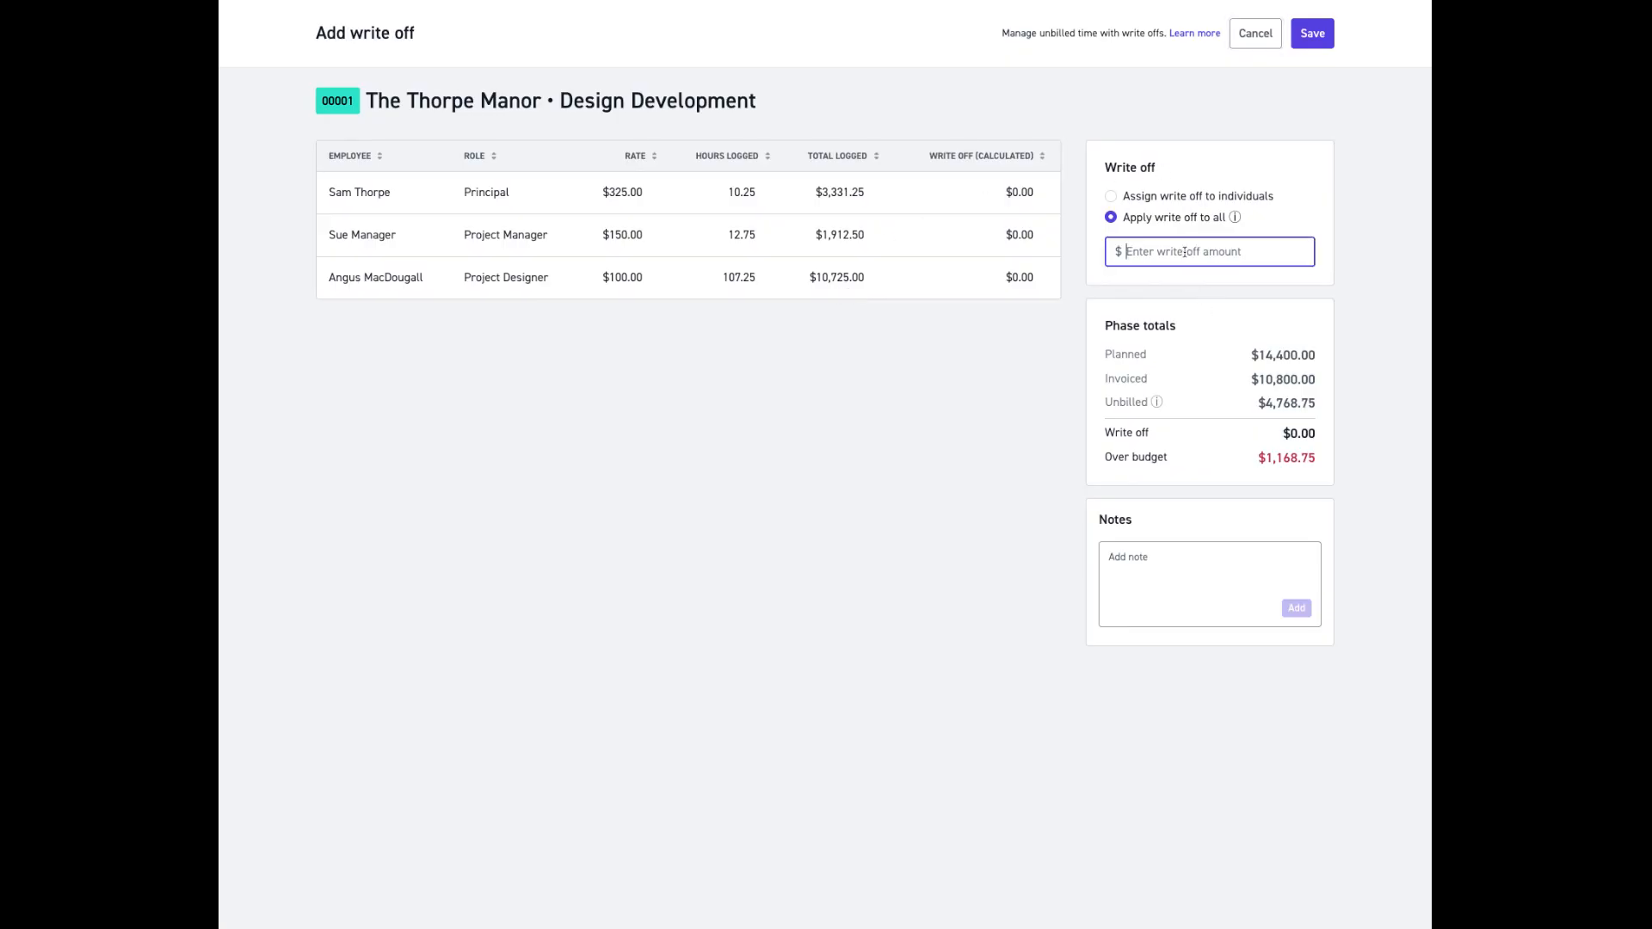
text(1,168.75)
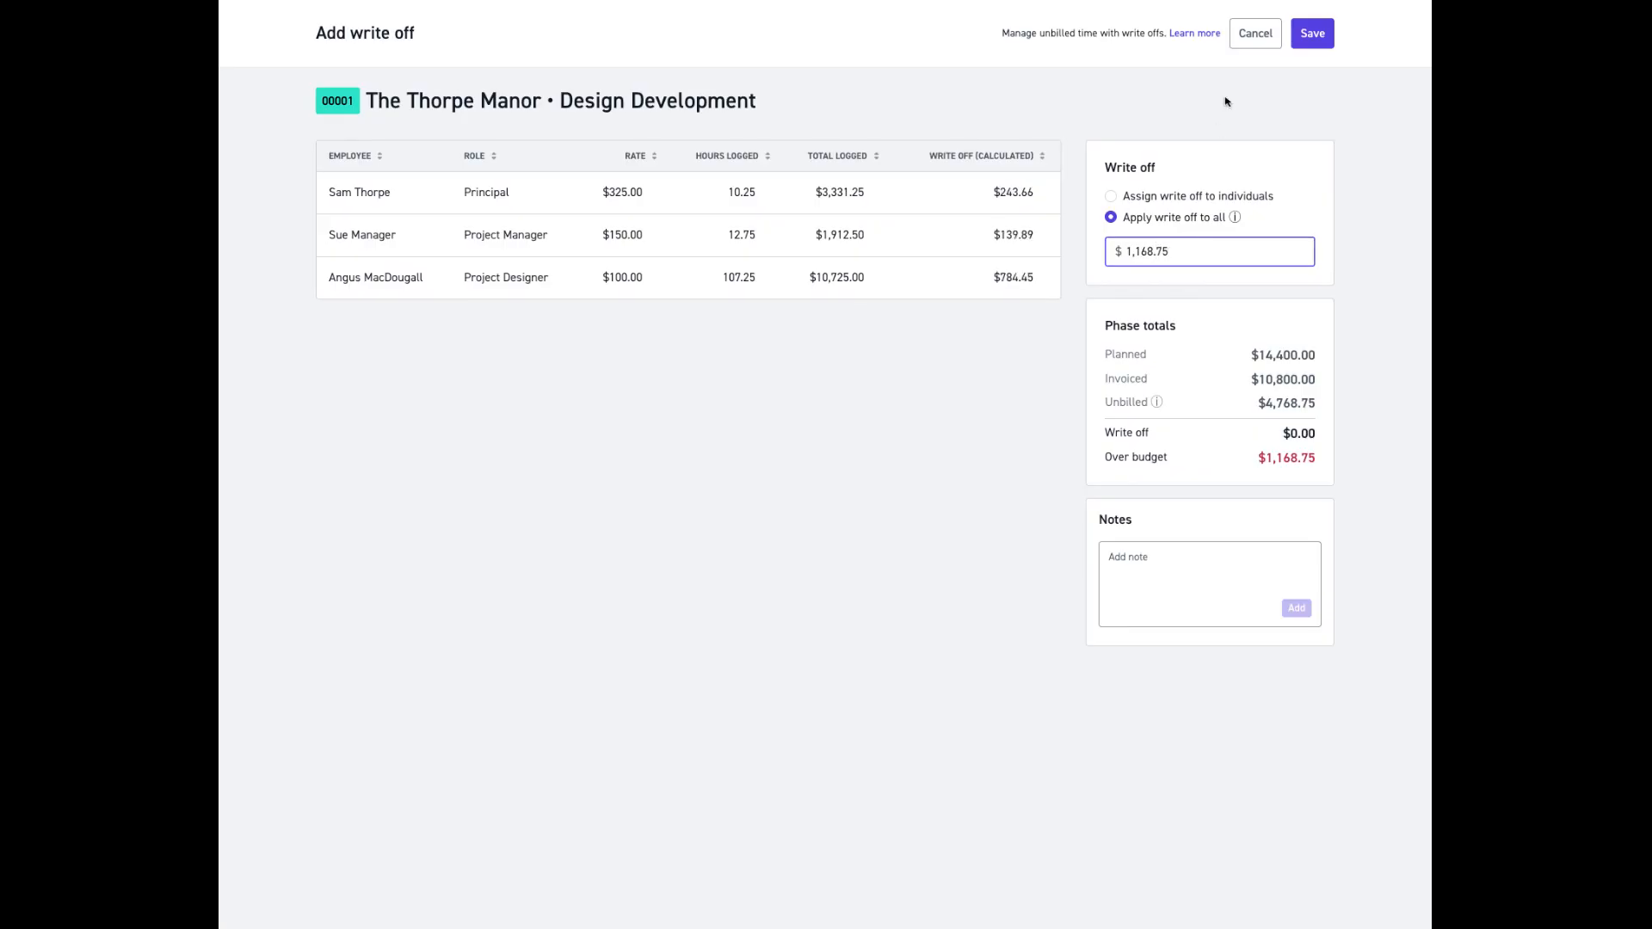
click(1309, 34)
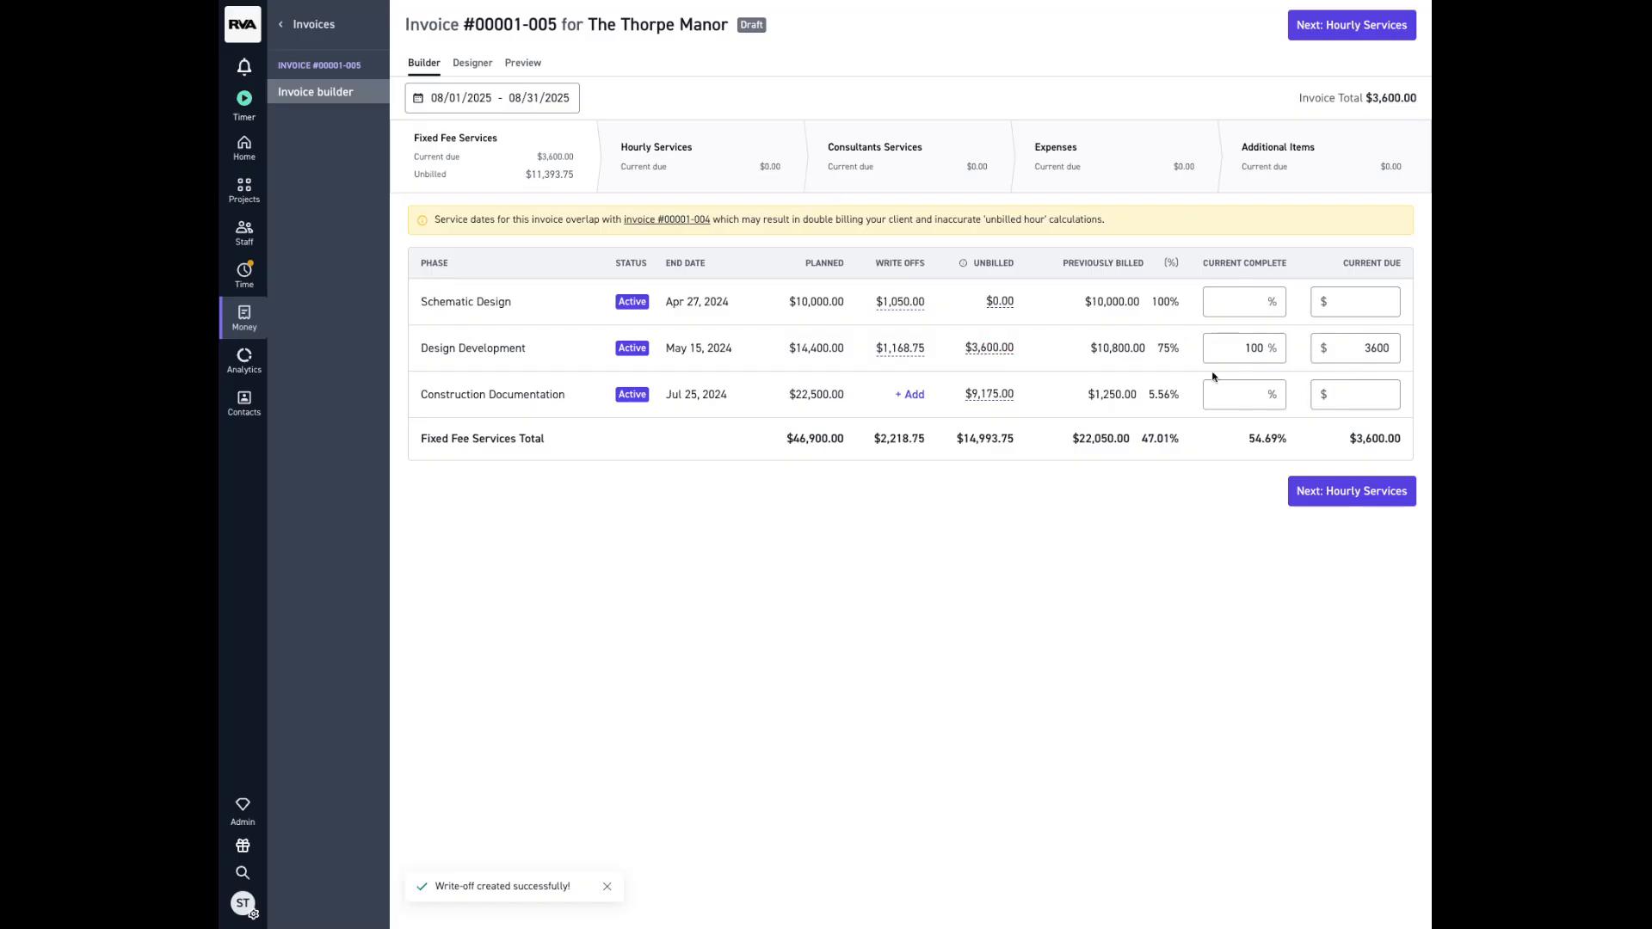
Open The Thorpe Manor's project financials and inspect the phases' write-offs, logged and unbilled amounts.
mouse_move(903, 353)
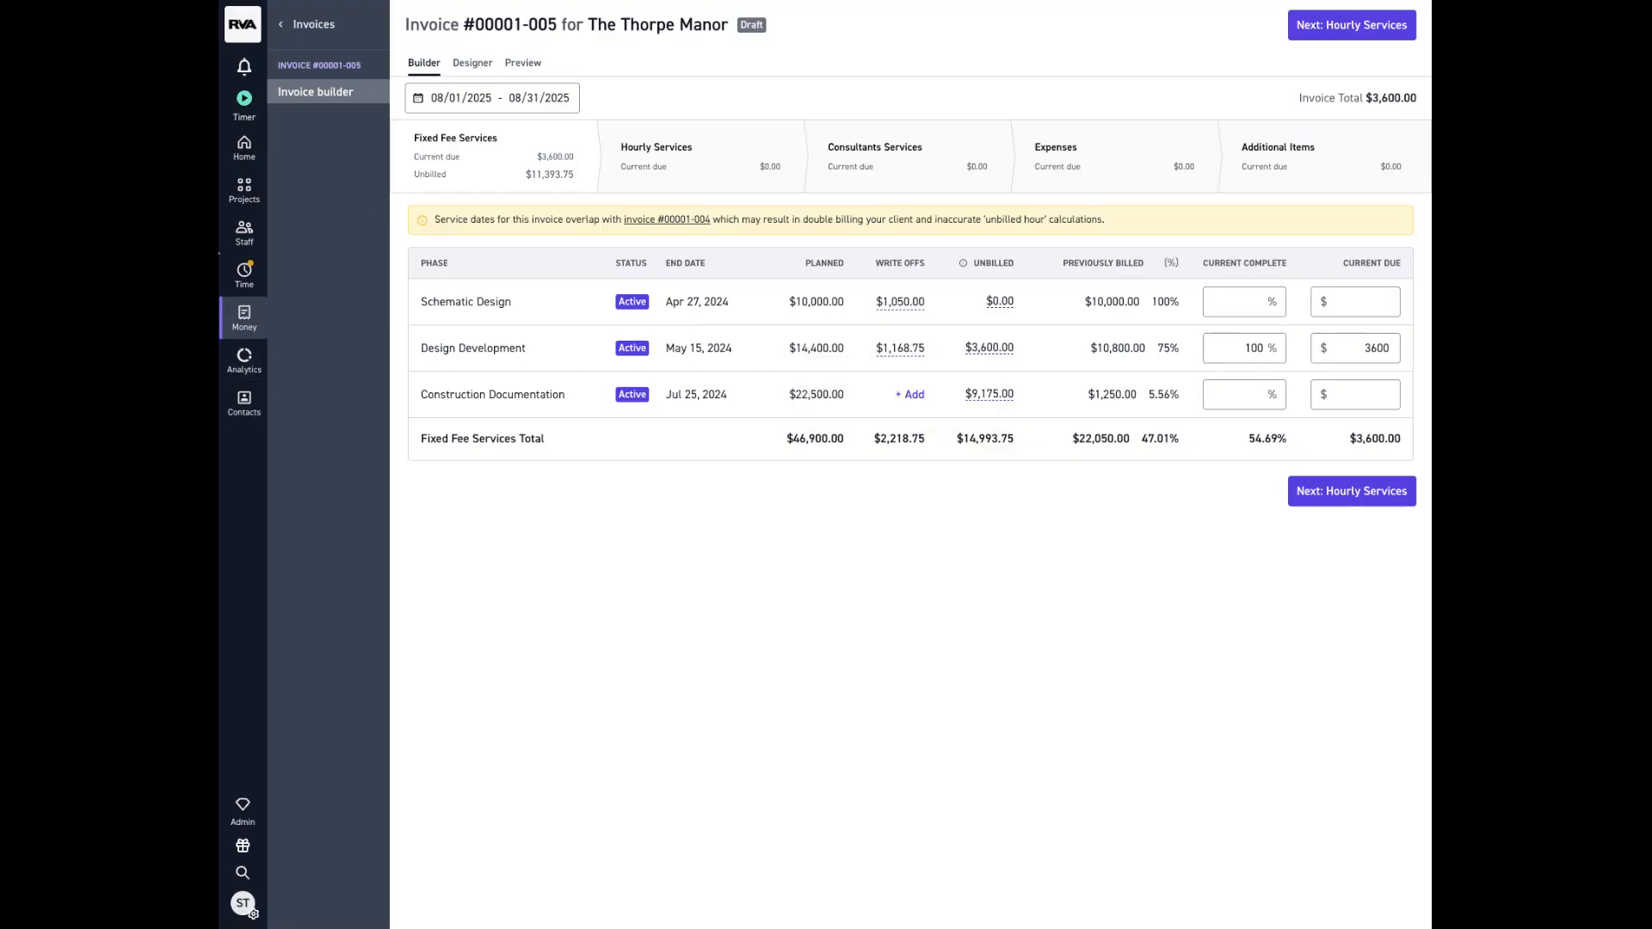
click(658, 26)
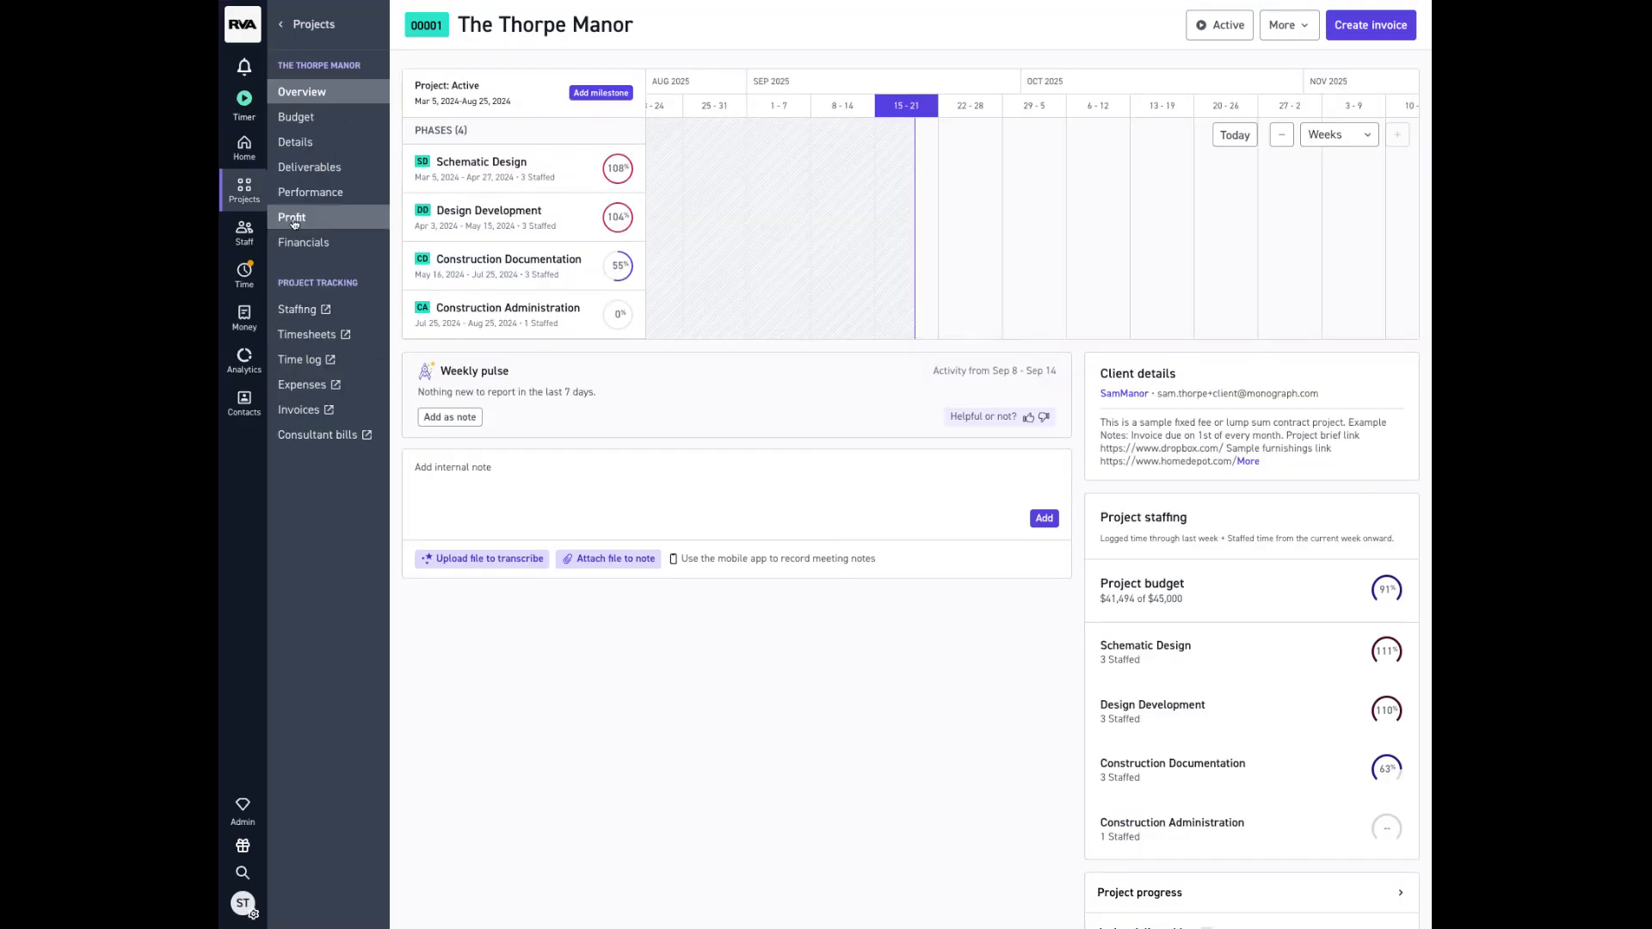
click(291, 244)
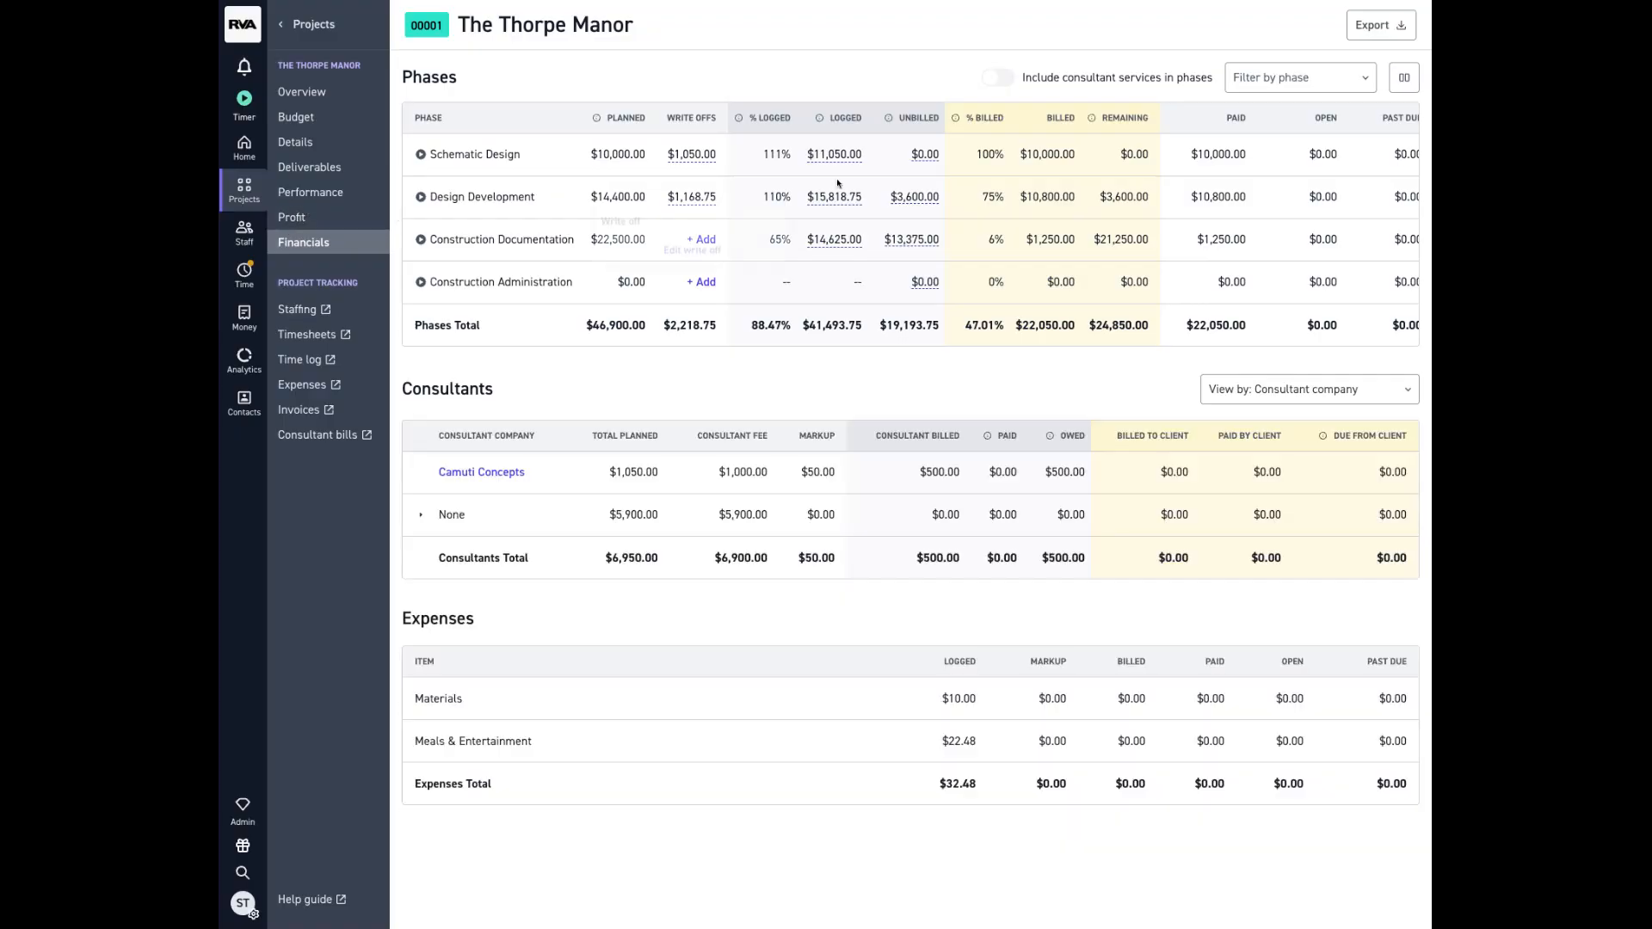
mouse_move(855, 161)
mouse_move(933, 156)
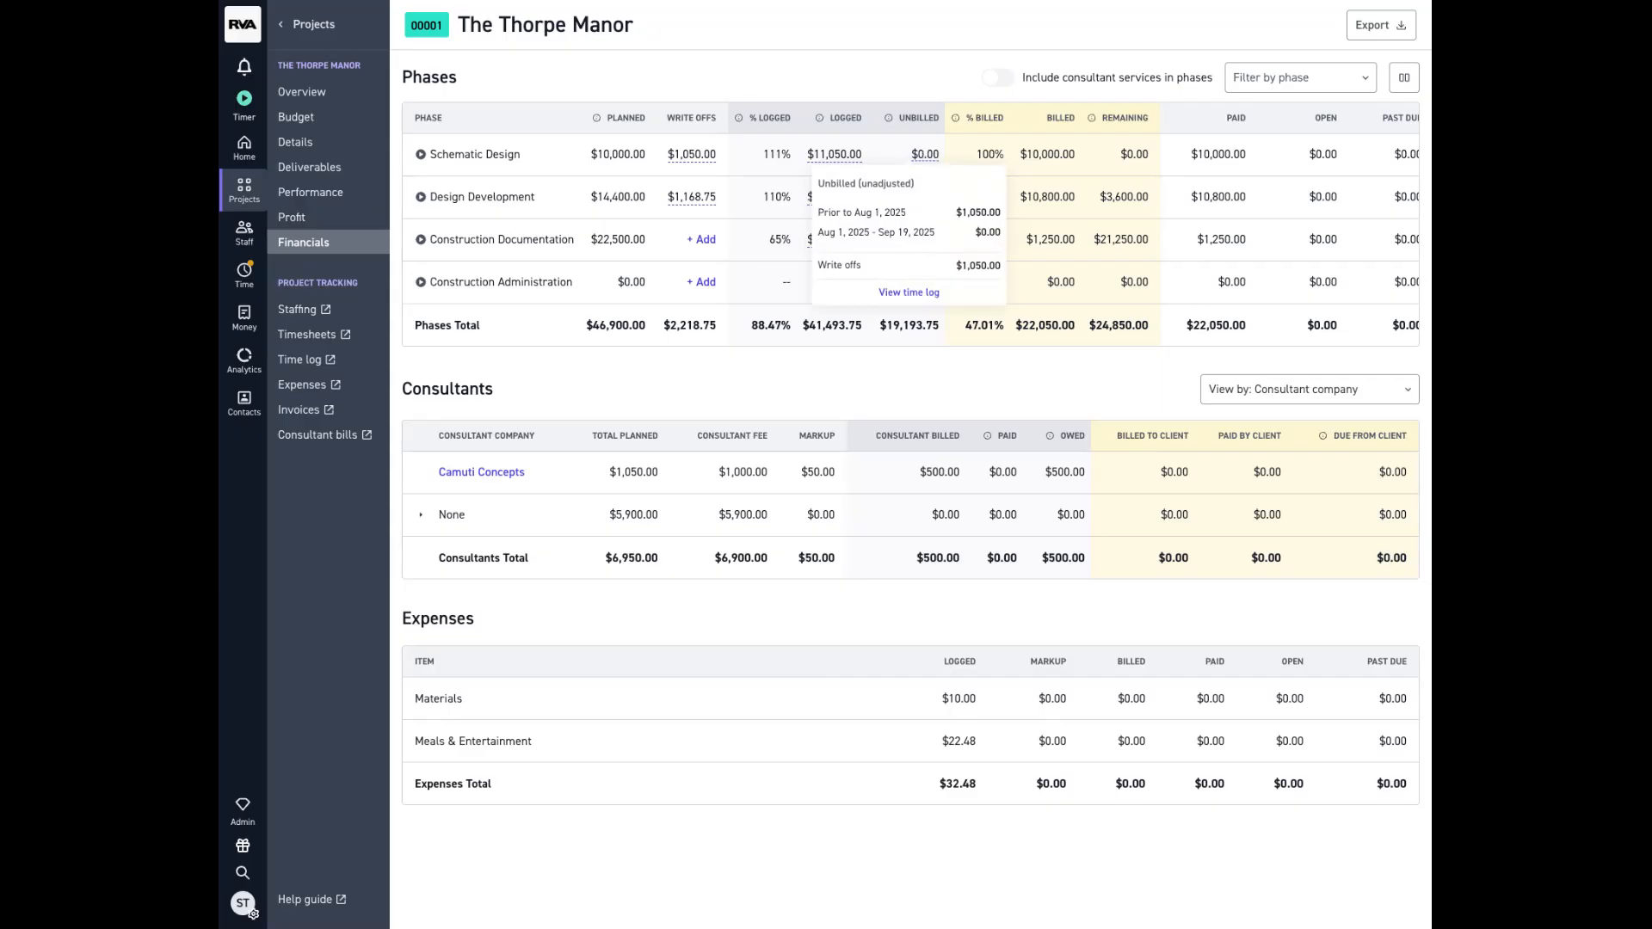
mouse_move(699, 241)
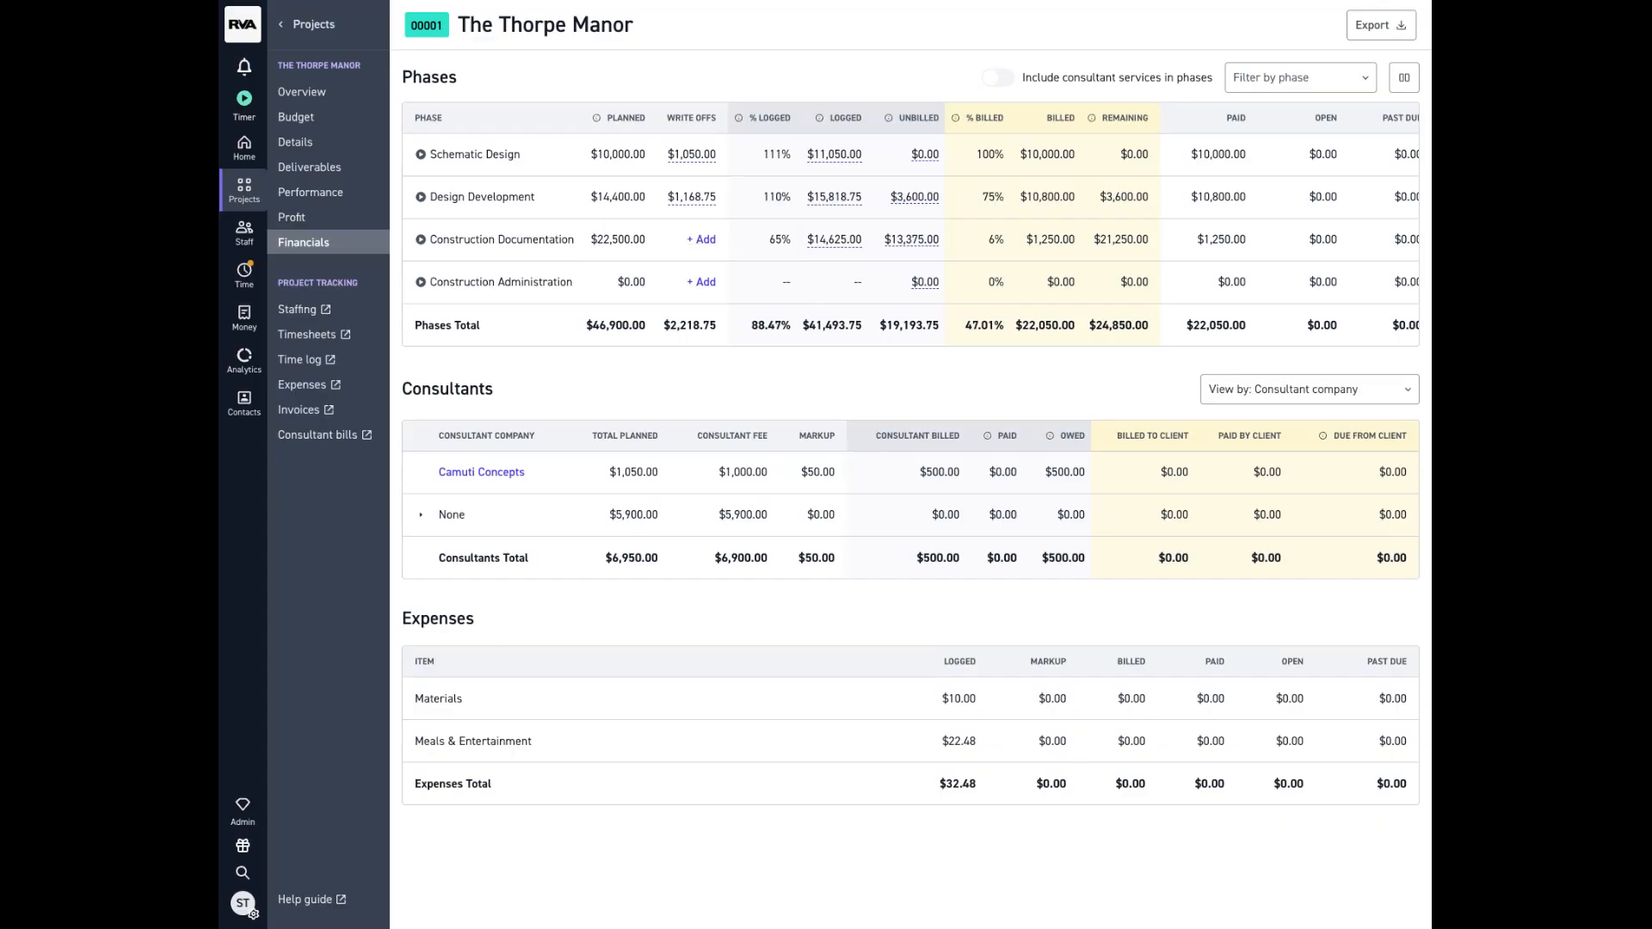
Open the staff time log in the analytics reports.
click(248, 366)
click(299, 274)
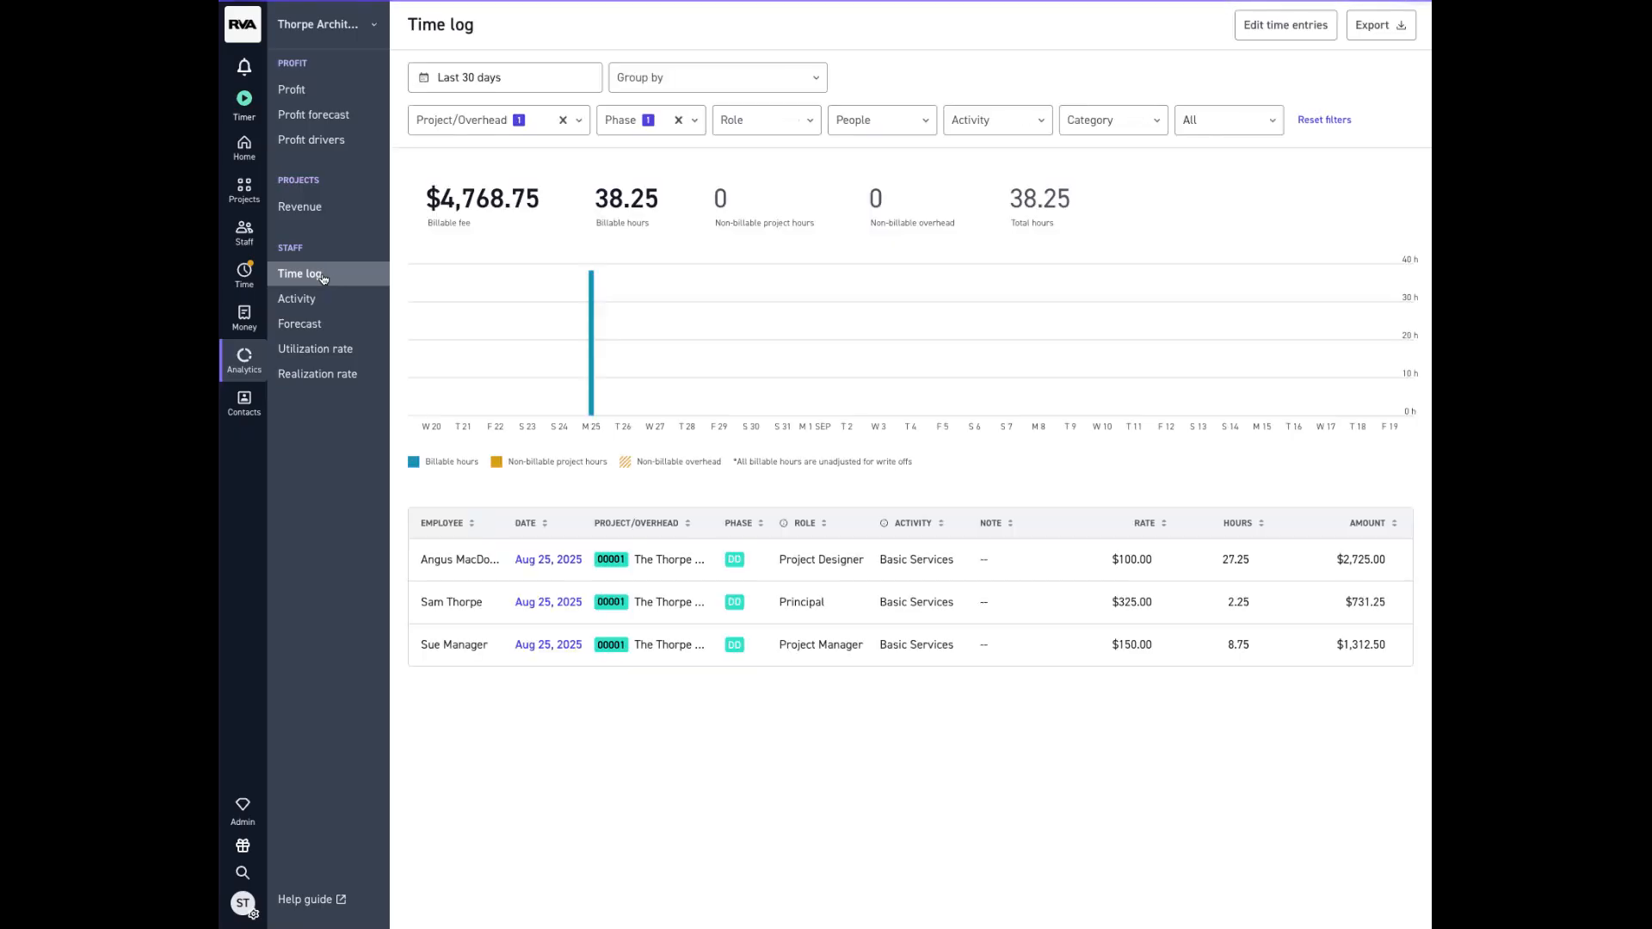